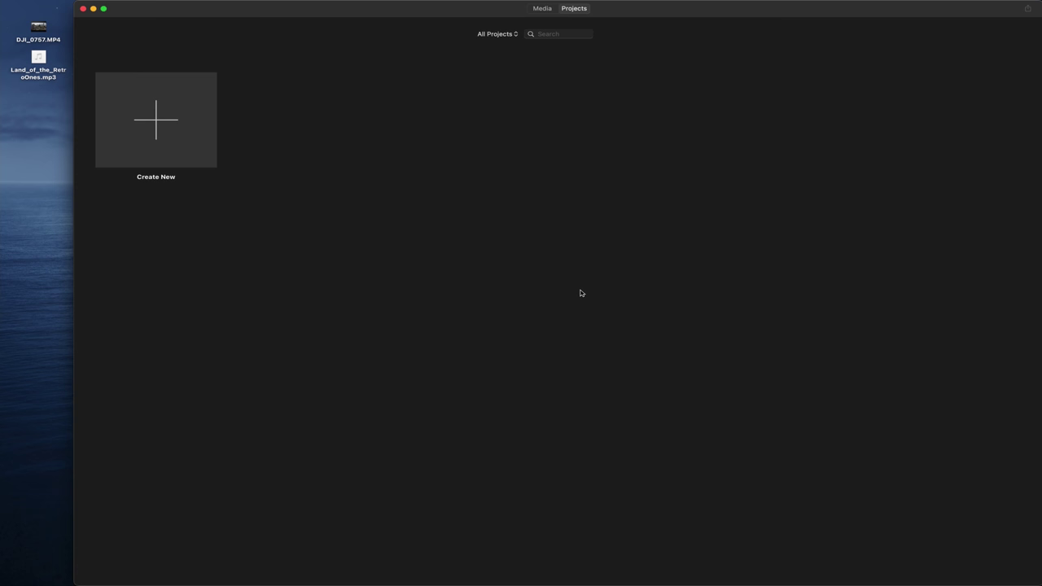
# Step: Create a new movie project from the projects overview
pyautogui.click(544, 10)
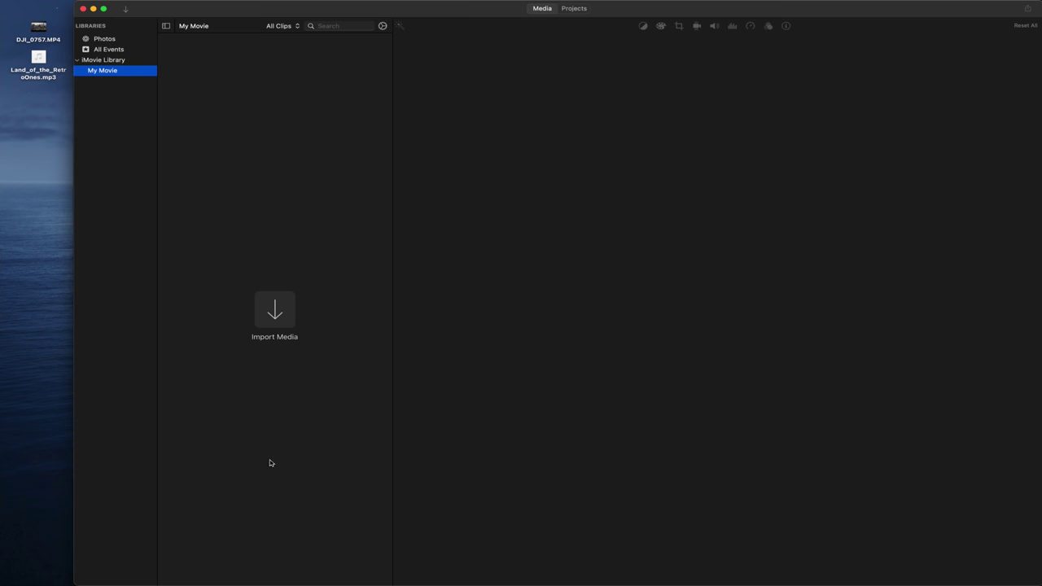
pyautogui.click(574, 8)
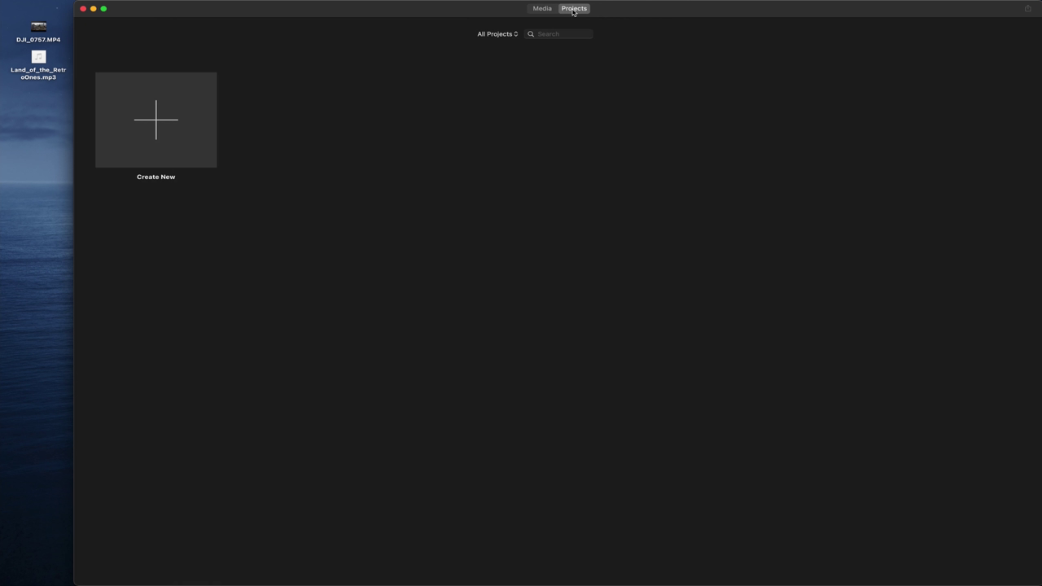
pyautogui.click(206, 146)
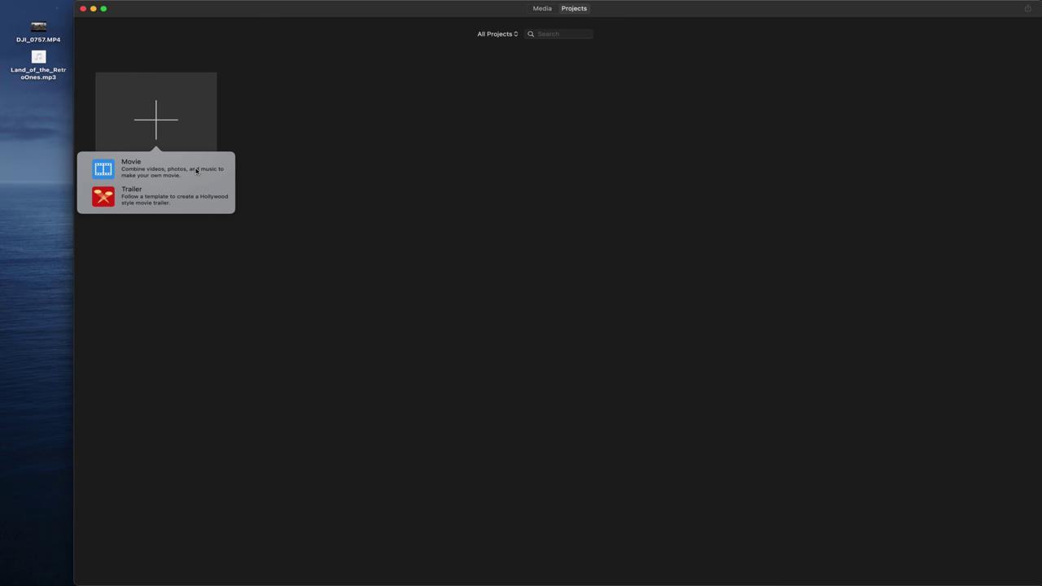
pyautogui.click(196, 169)
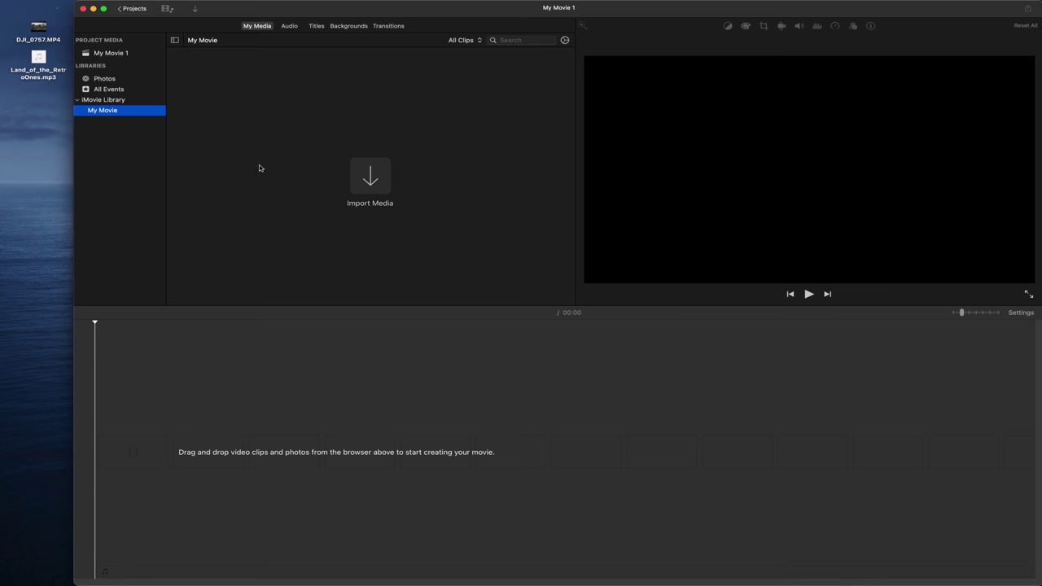
# Step: View the media of the My Movie 1 project and hide and restore the media library
pyautogui.click(117, 54)
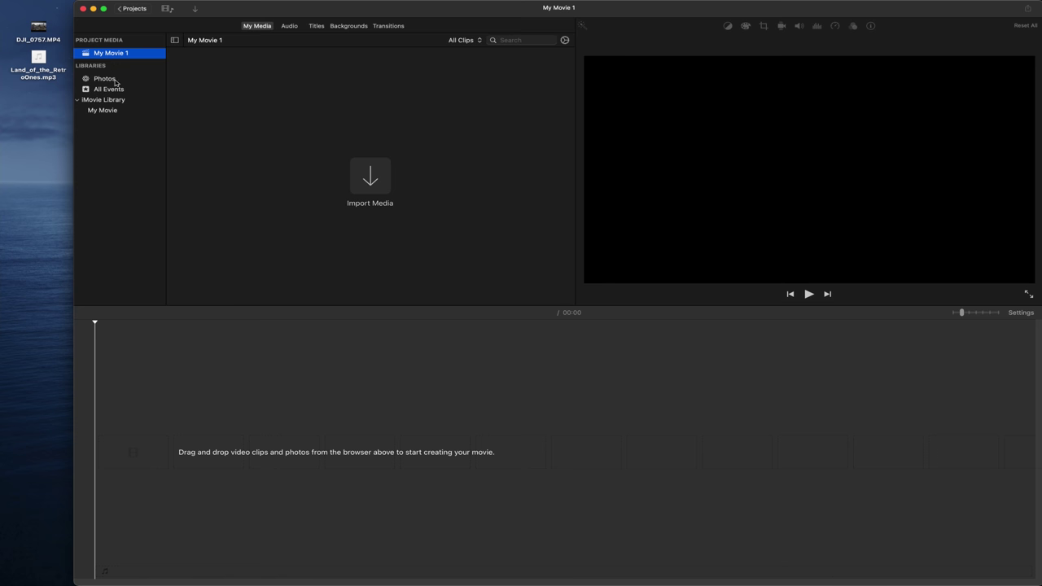
pyautogui.click(167, 9)
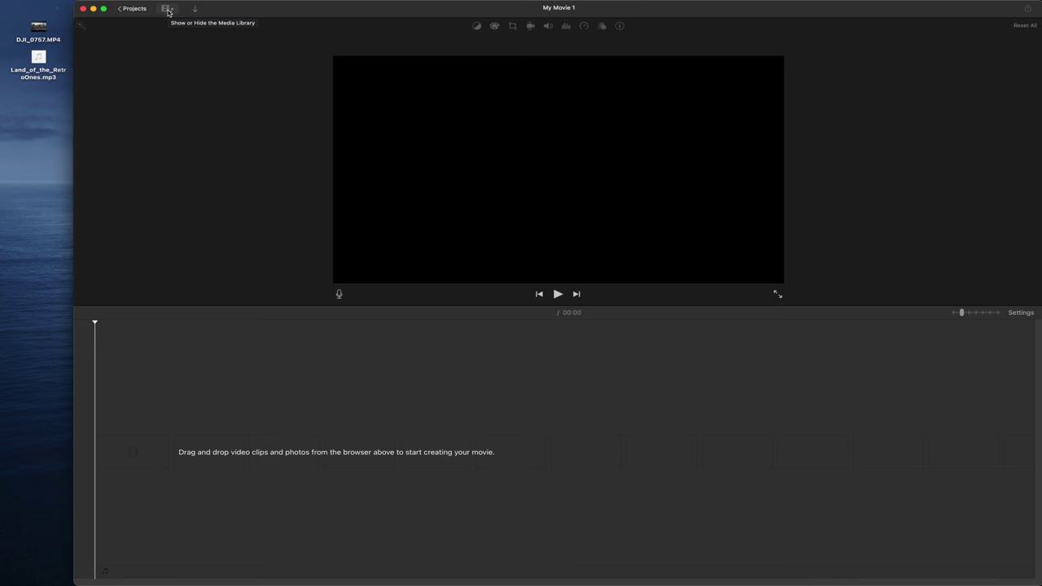
pyautogui.click(167, 9)
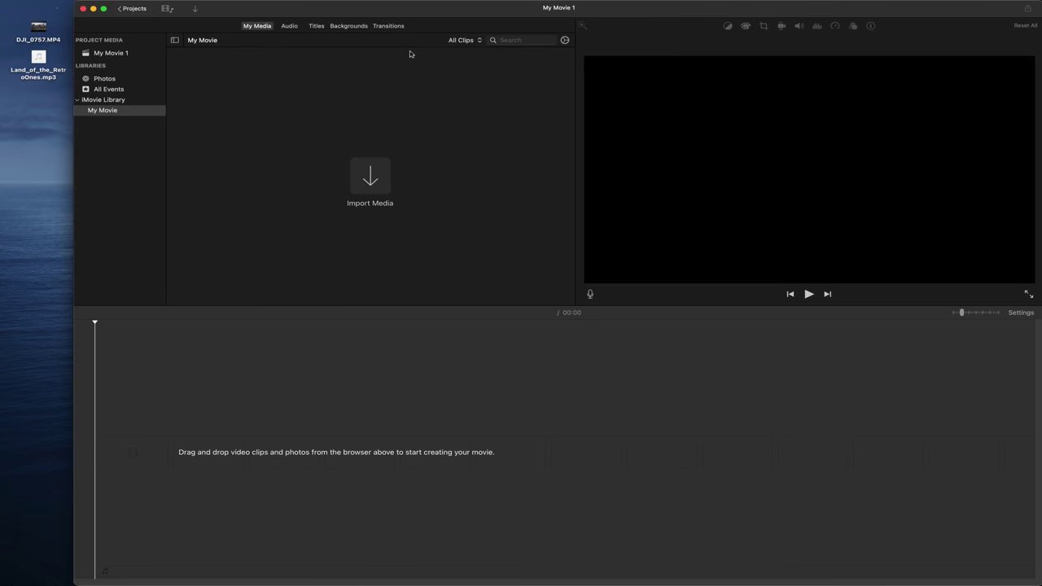
# Step: View the source locations in the import window and close it without importing, returning to the project's media
pyautogui.click(196, 10)
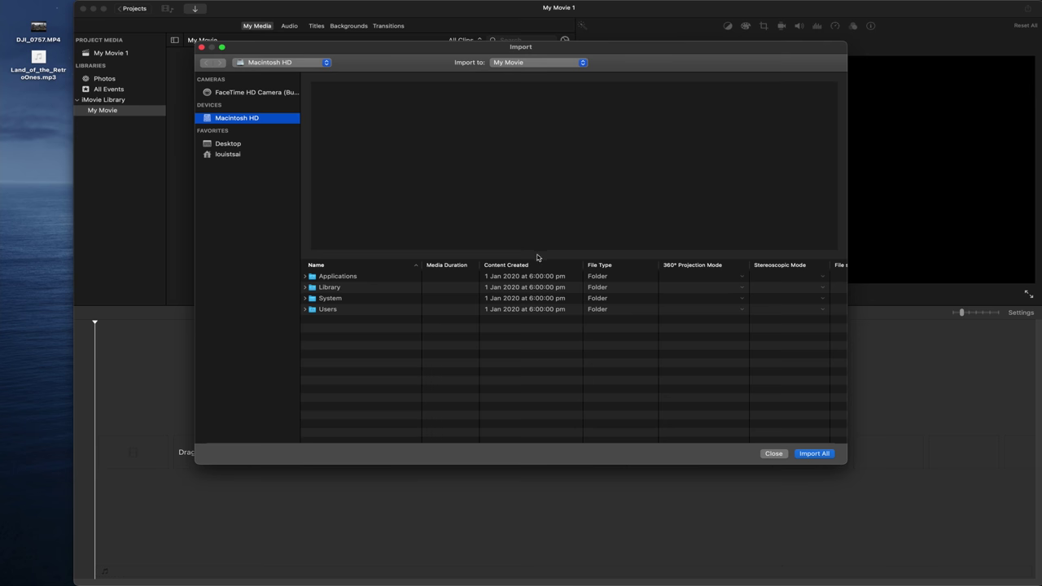
pyautogui.click(773, 454)
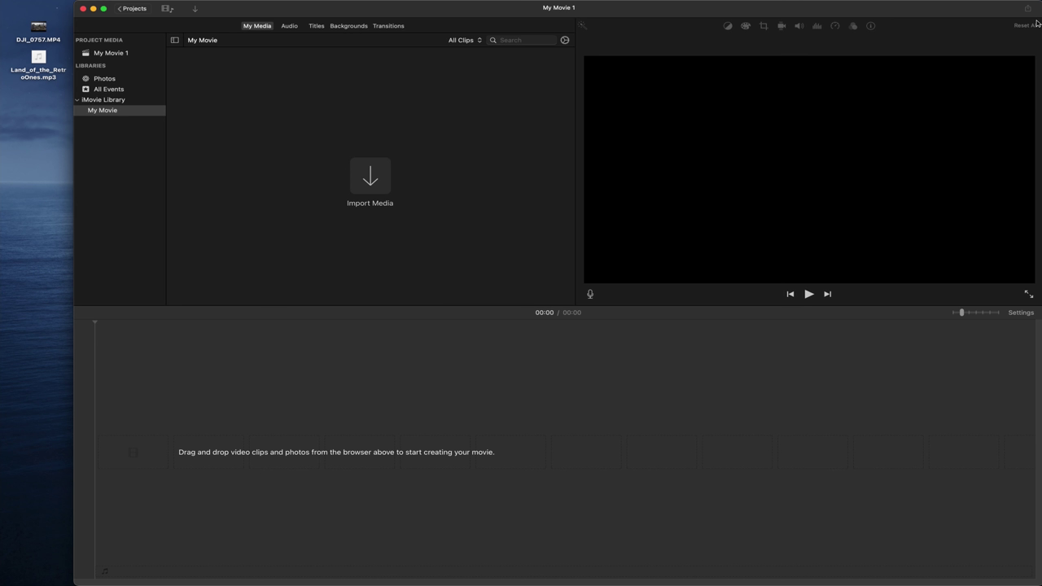
pyautogui.click(257, 28)
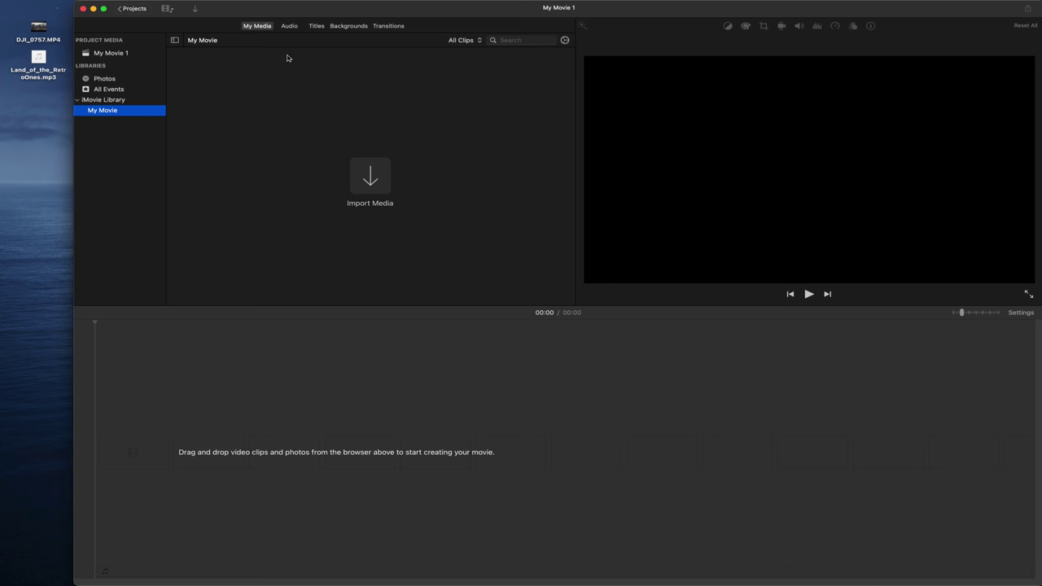
# Step: Examine the audio library and the title styles, previewing Scrolling Credits, Boogie Lights, Pixie Dust and Pull Focus
pyautogui.click(290, 27)
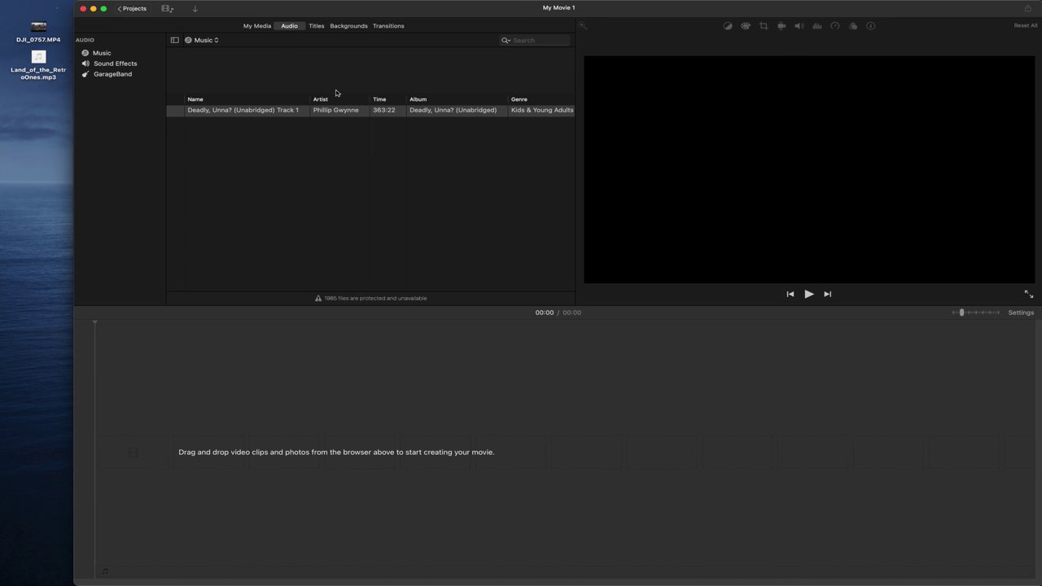
pyautogui.moveTo(277, 117)
pyautogui.click(317, 27)
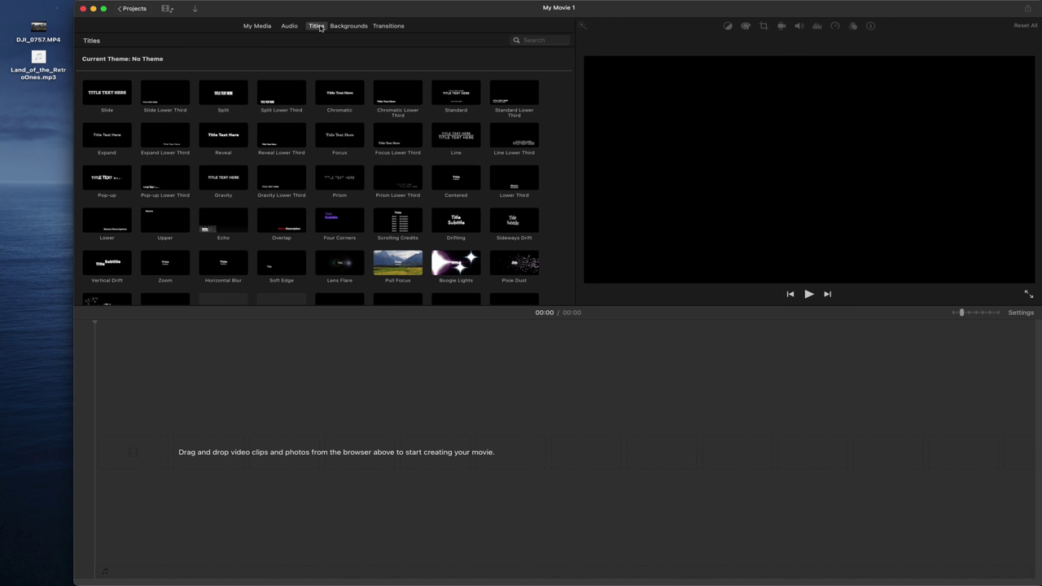
pyautogui.click(408, 221)
pyautogui.press('space')
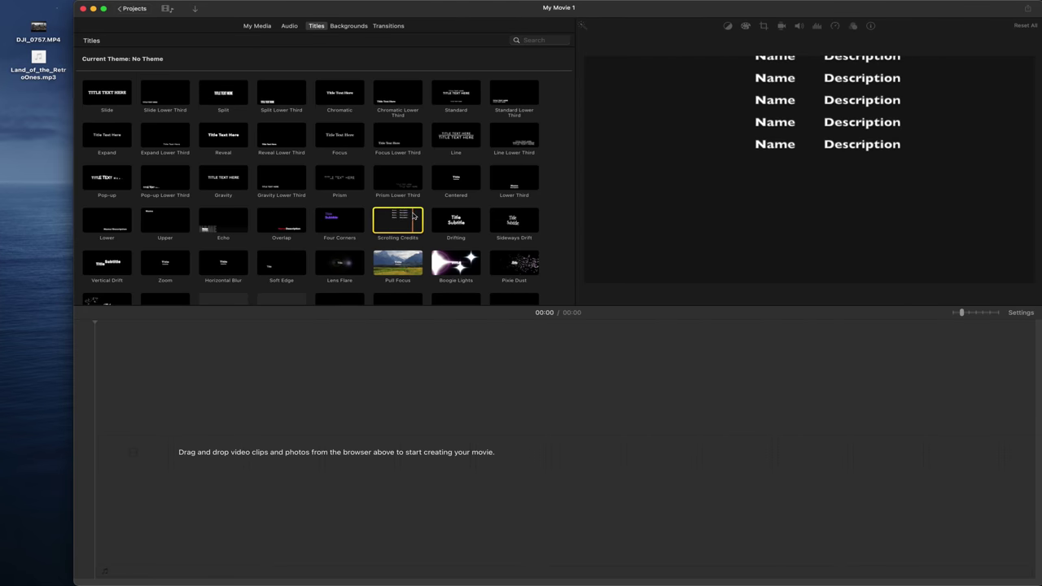
pyautogui.scroll(-3, 407, 216)
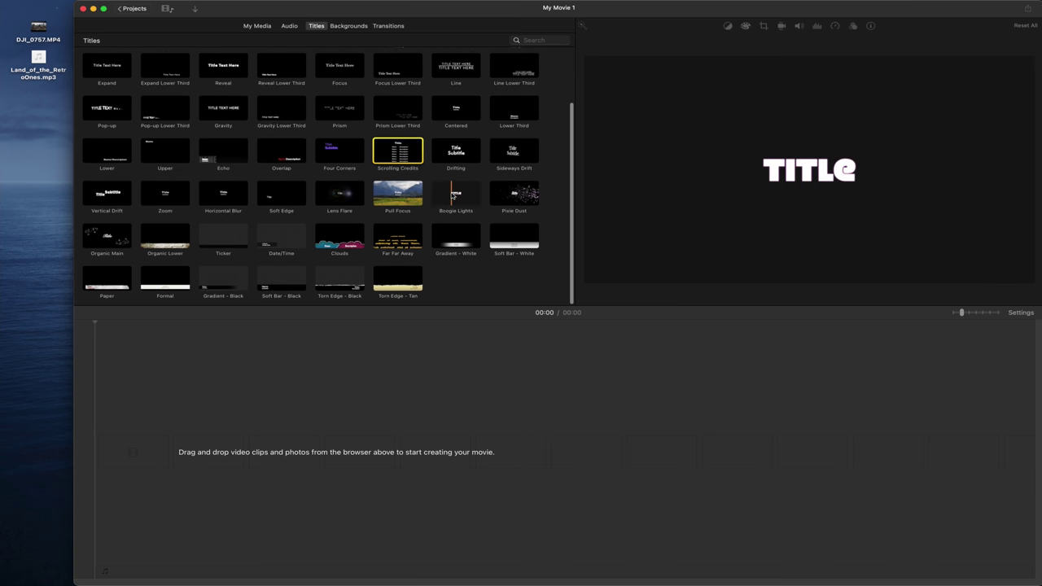
pyautogui.click(435, 197)
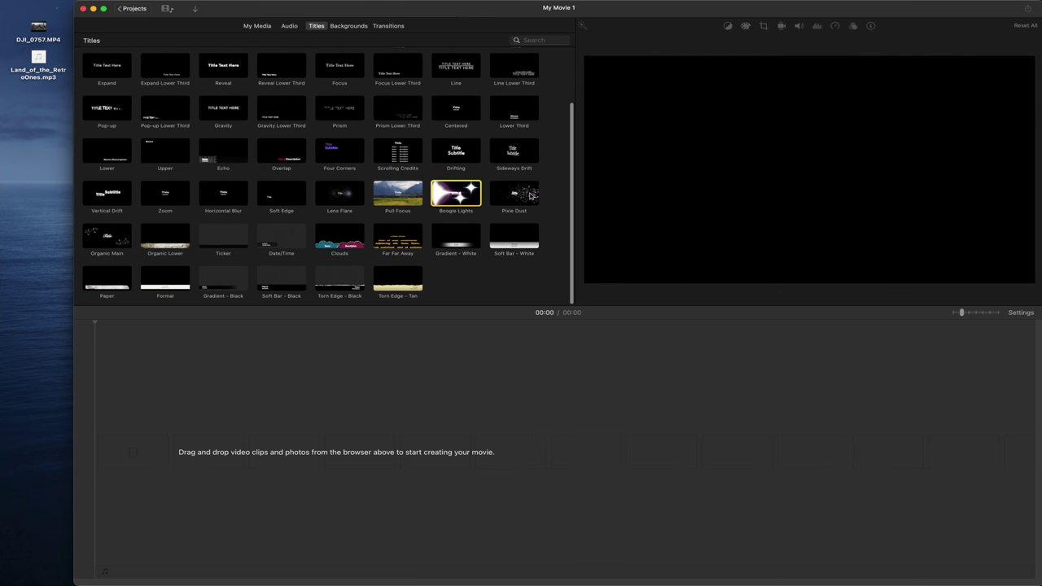
pyautogui.click(507, 197)
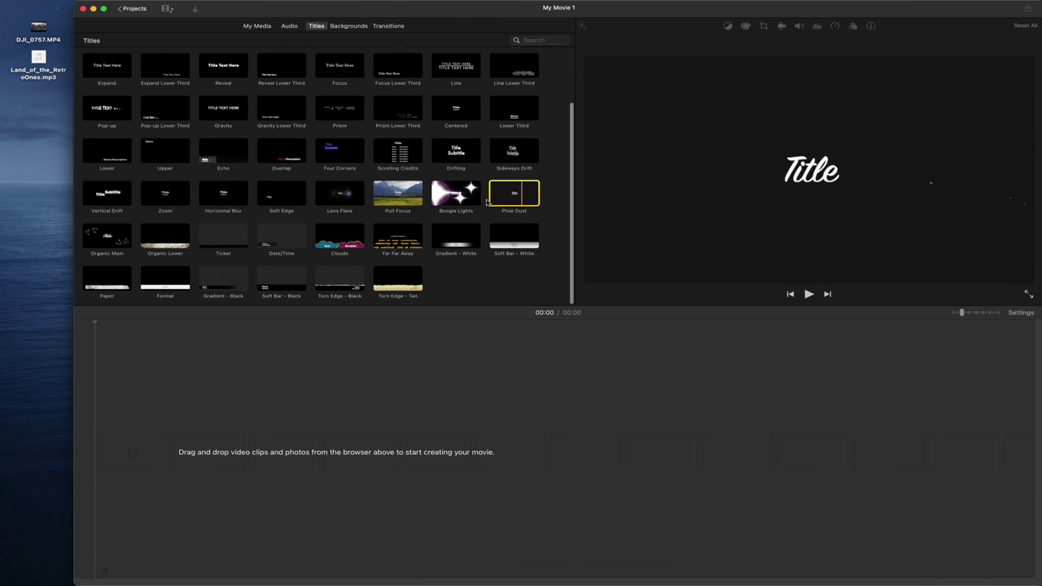
pyautogui.click(385, 201)
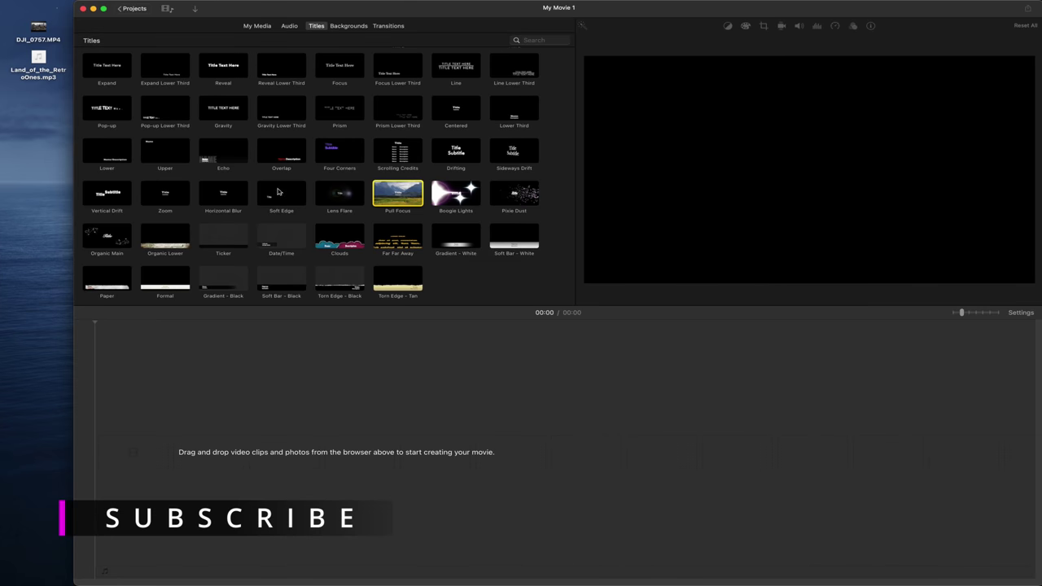
# Step: Examine the maps and backgrounds, previewing styles such as Curtain, Gradient, Industrial, Checkers, Red and Dots
pyautogui.click(348, 25)
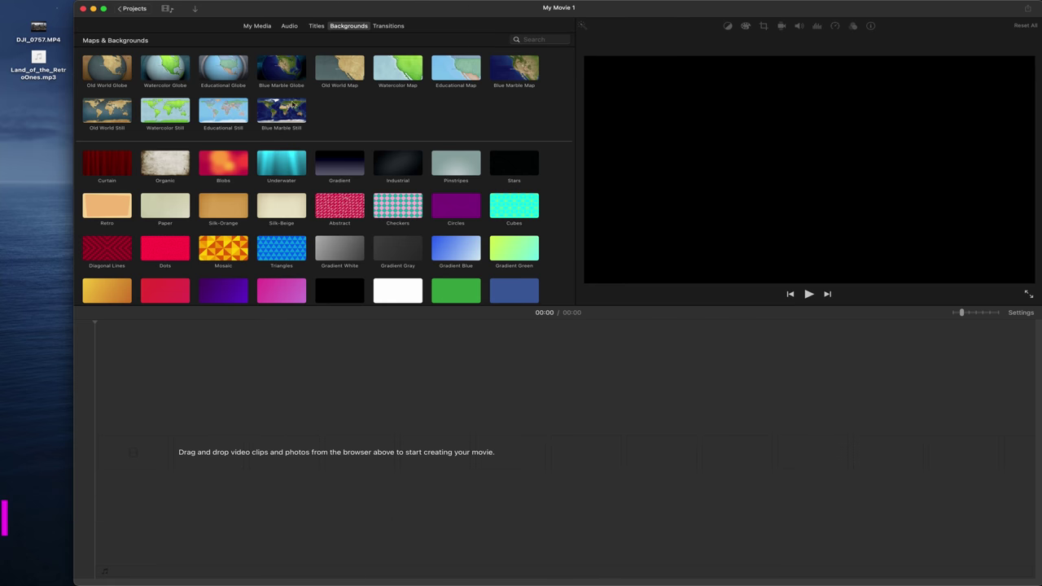
pyautogui.click(275, 75)
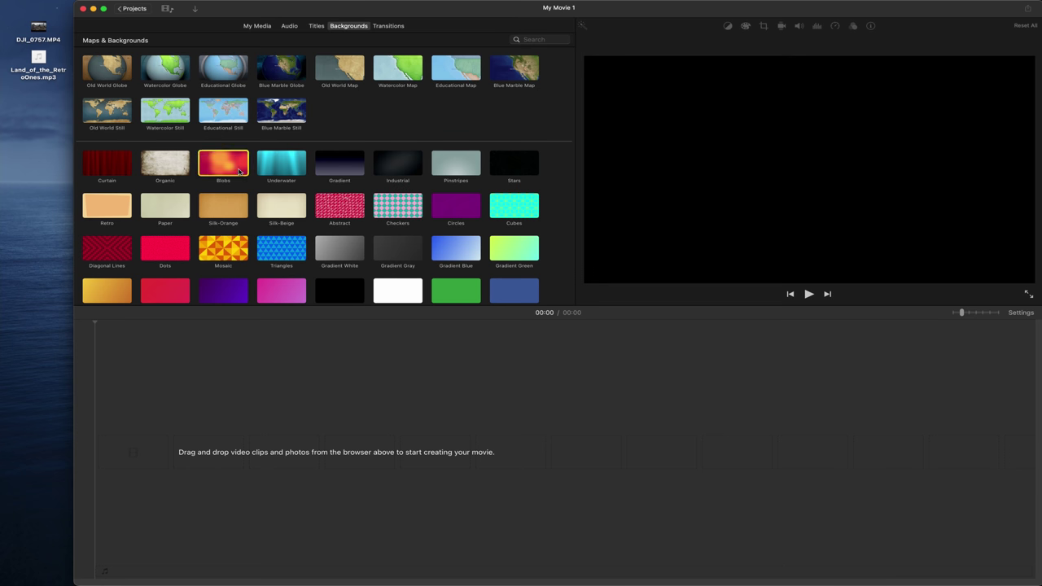
pyautogui.click(107, 168)
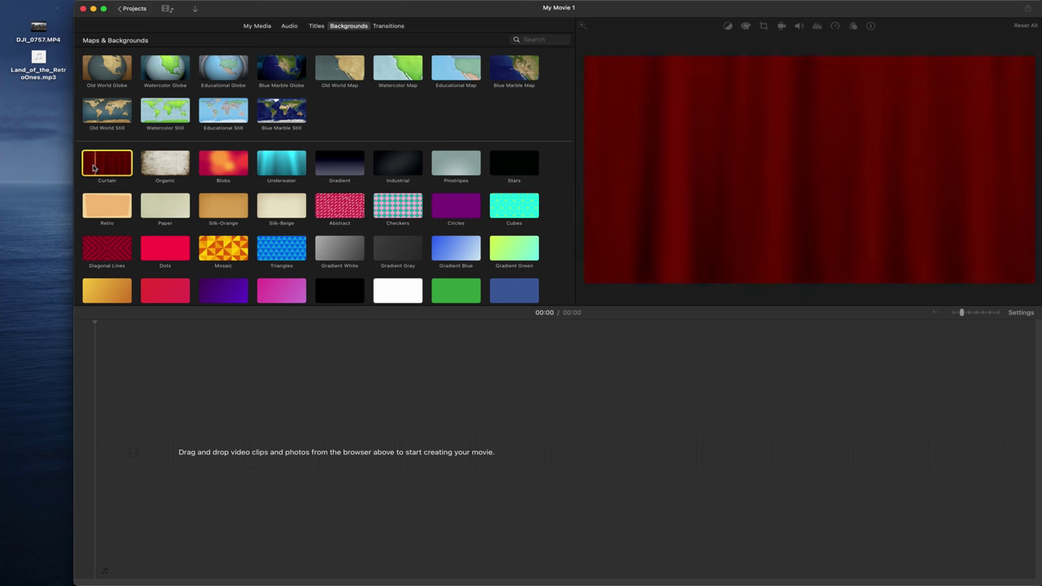
pyautogui.click(341, 169)
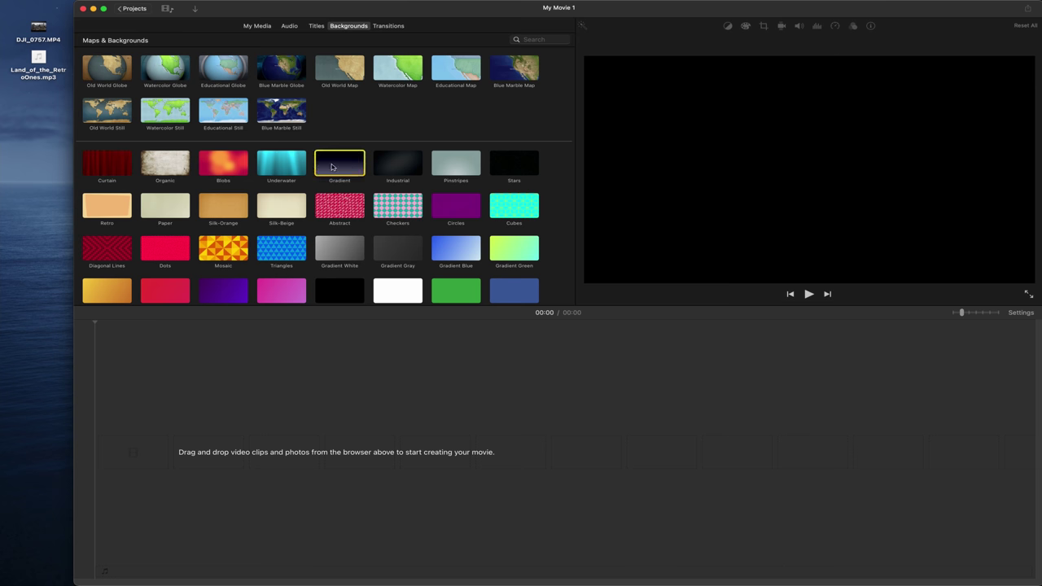
pyautogui.click(387, 169)
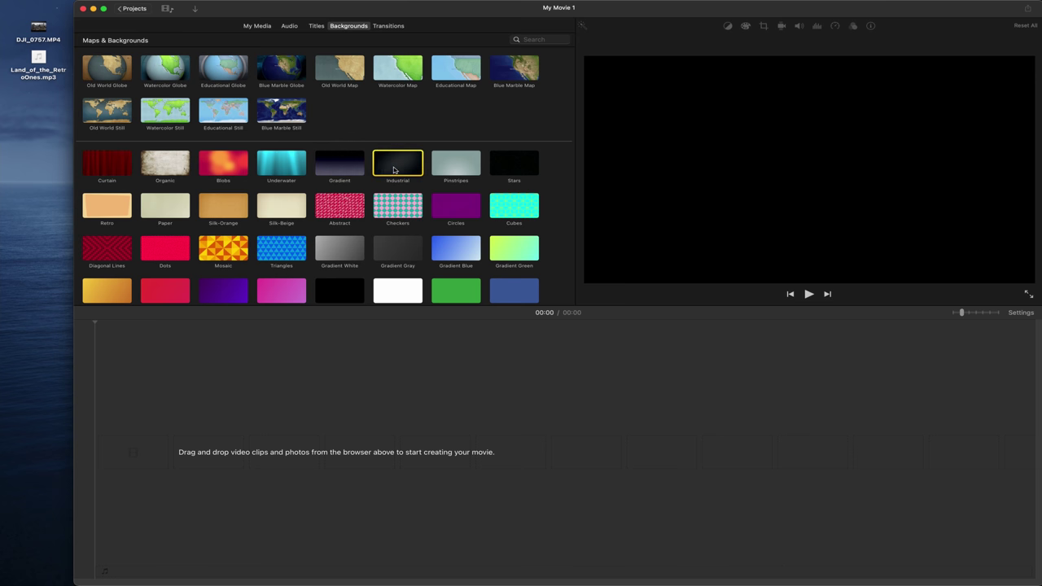
pyautogui.click(404, 214)
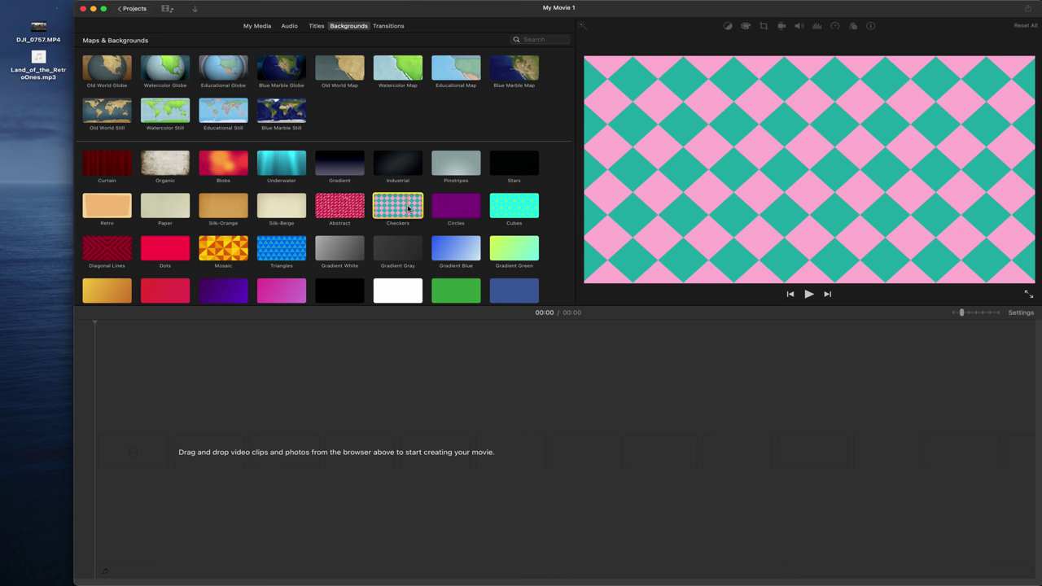
pyautogui.scroll(-3, 403, 216)
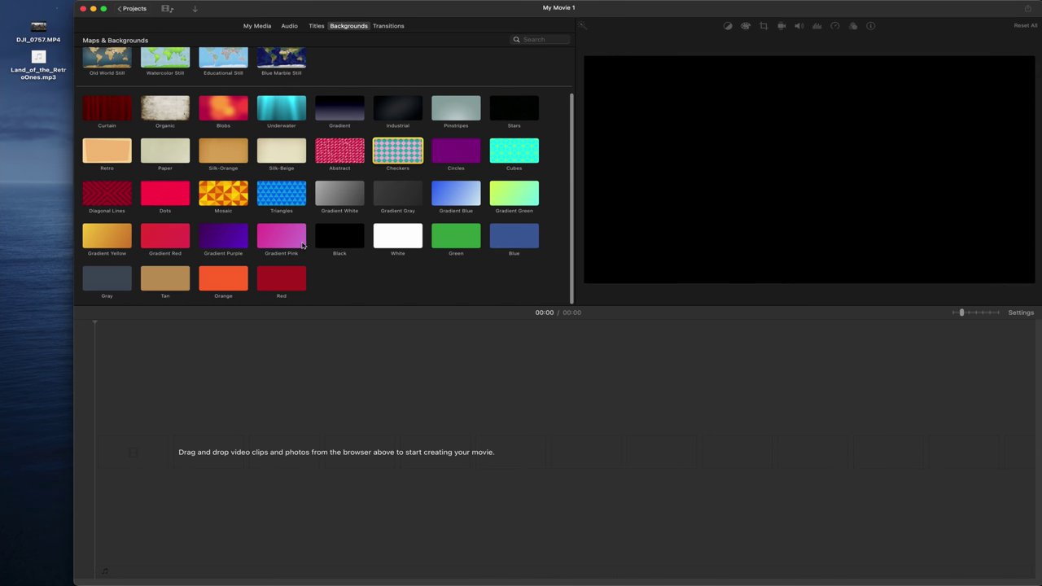
pyautogui.click(274, 279)
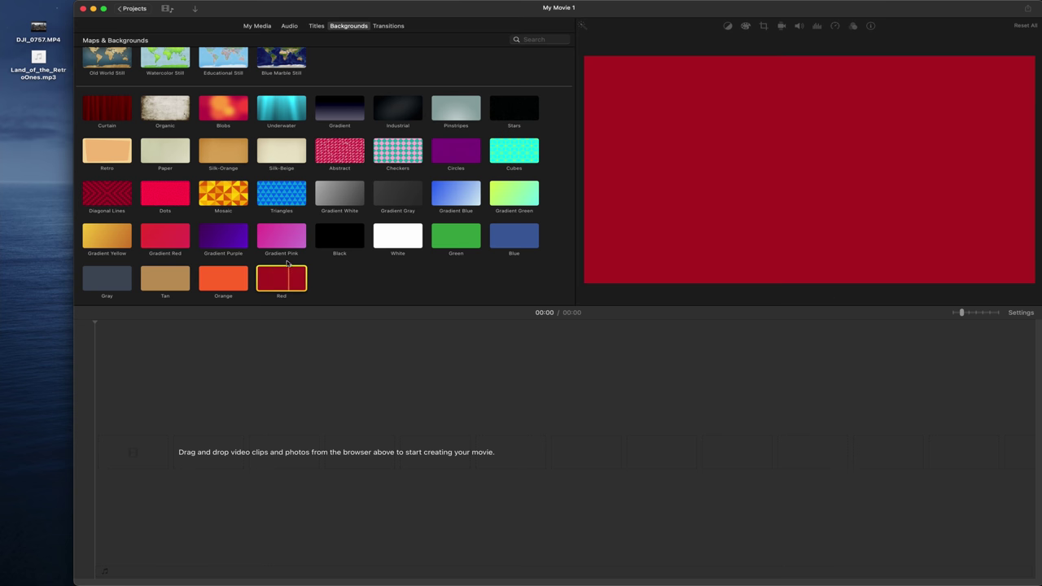
pyautogui.click(150, 199)
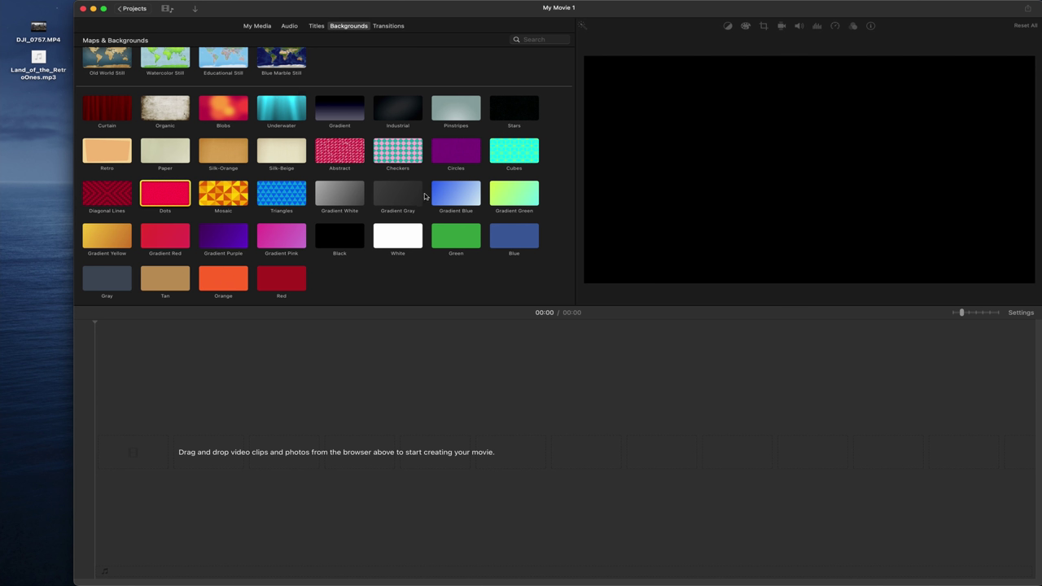
# Step: Examine the available transitions, preview Circle Open, and return to the media library
pyautogui.click(401, 26)
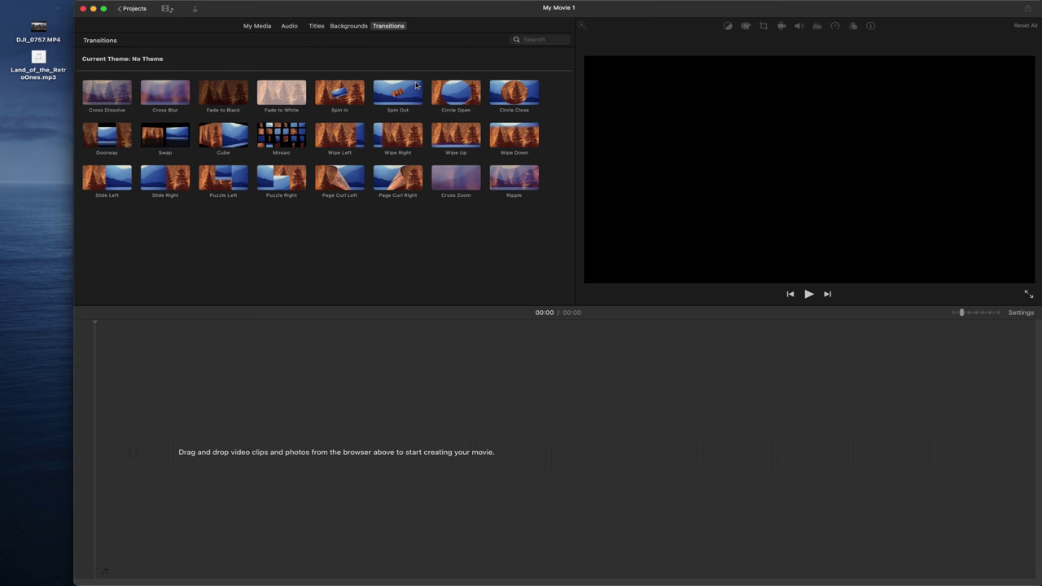
pyautogui.click(457, 92)
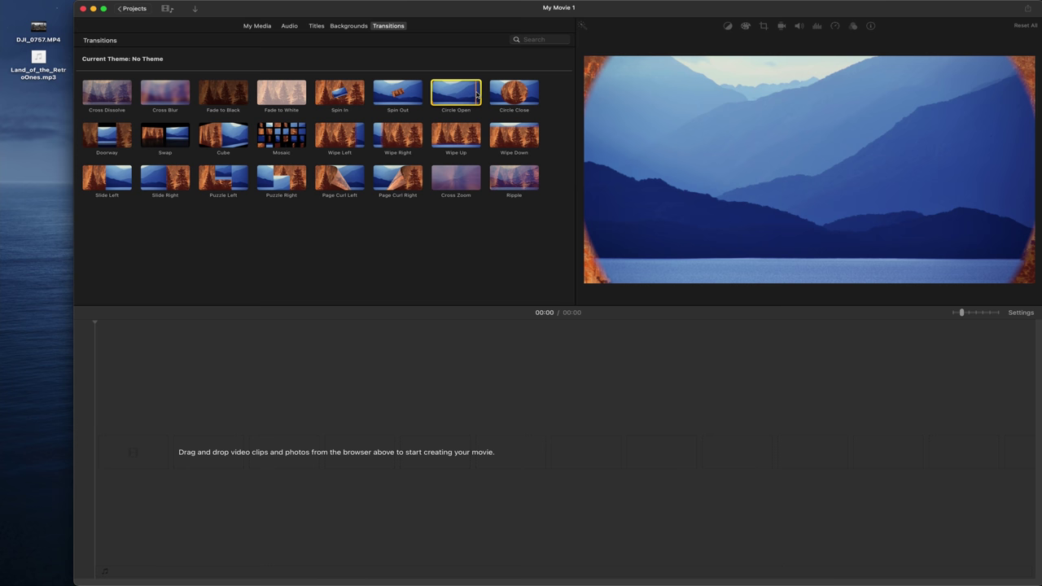
pyautogui.press('super+1')
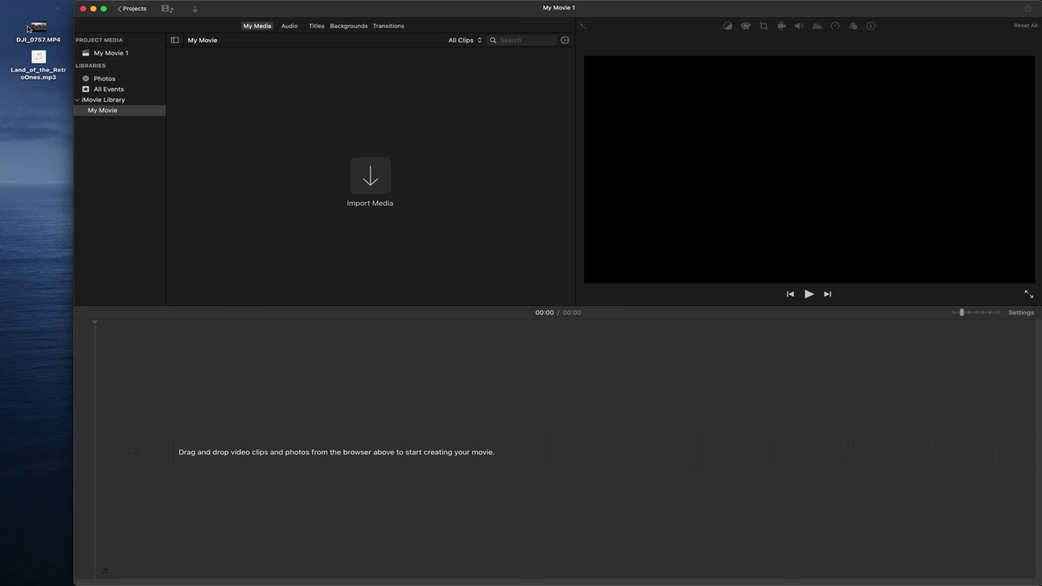
# Step: Add DJI_0757.MP4 from the desktop to the timeline and place the playhead at about 10 seconds
pyautogui.moveTo(33, 30); pyautogui.dragTo(163, 474)
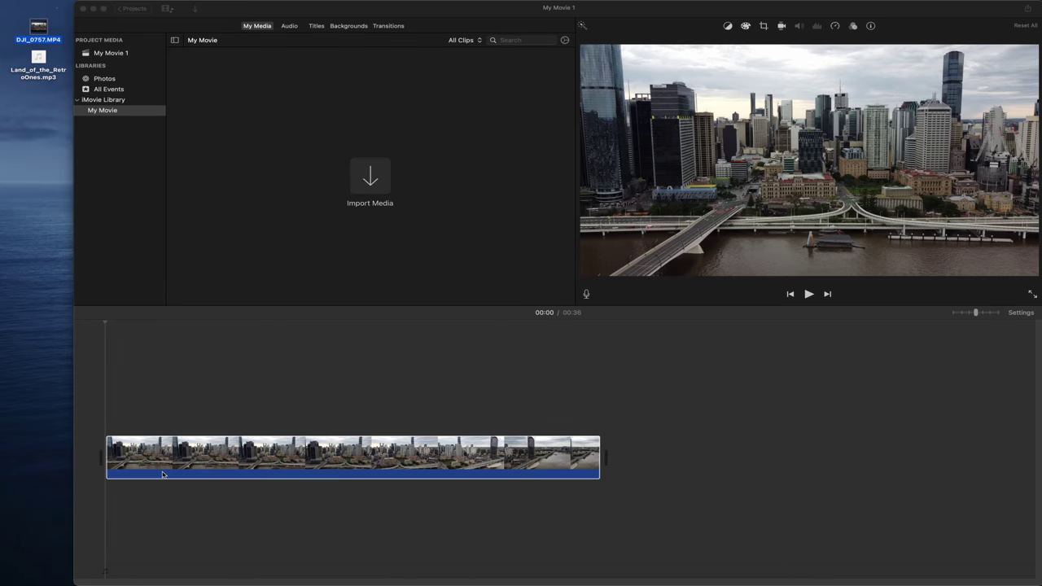
pyautogui.click(157, 351)
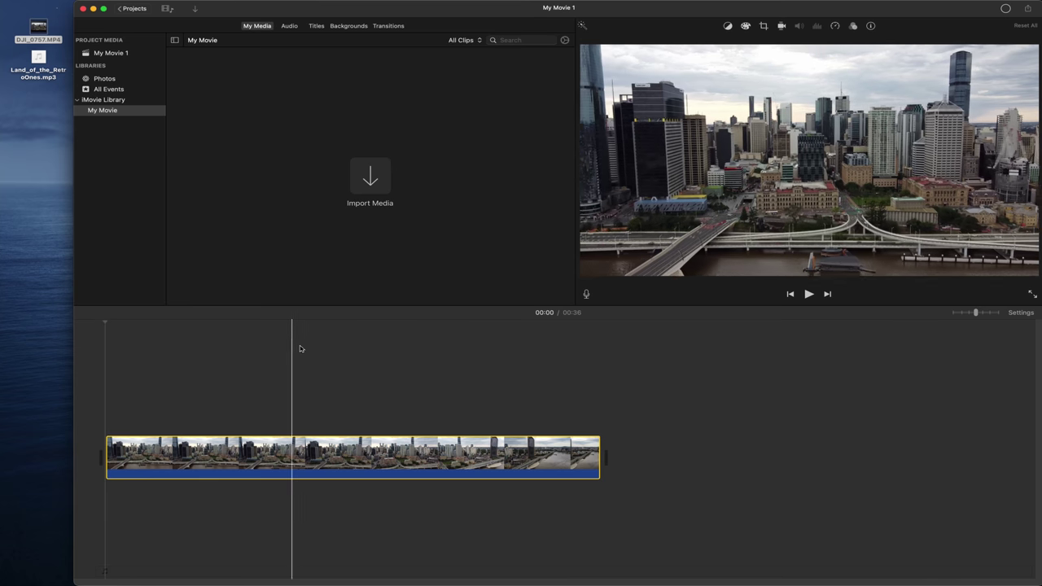
pyautogui.click(247, 367)
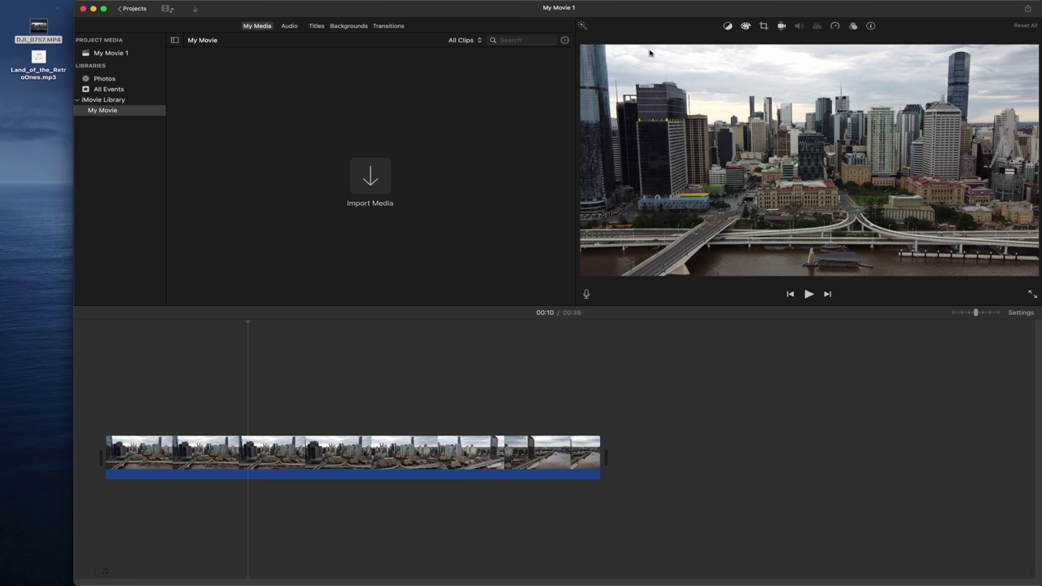
# Step: Try the Auto color balance on the city clip, turn it off again, and select the clip in the timeline
pyautogui.click(729, 27)
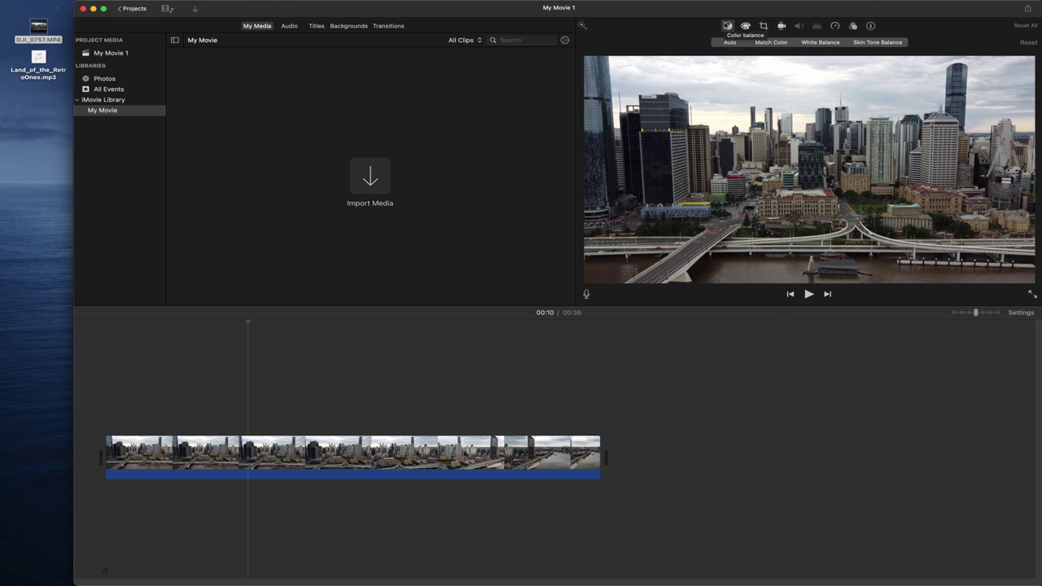
pyautogui.click(726, 43)
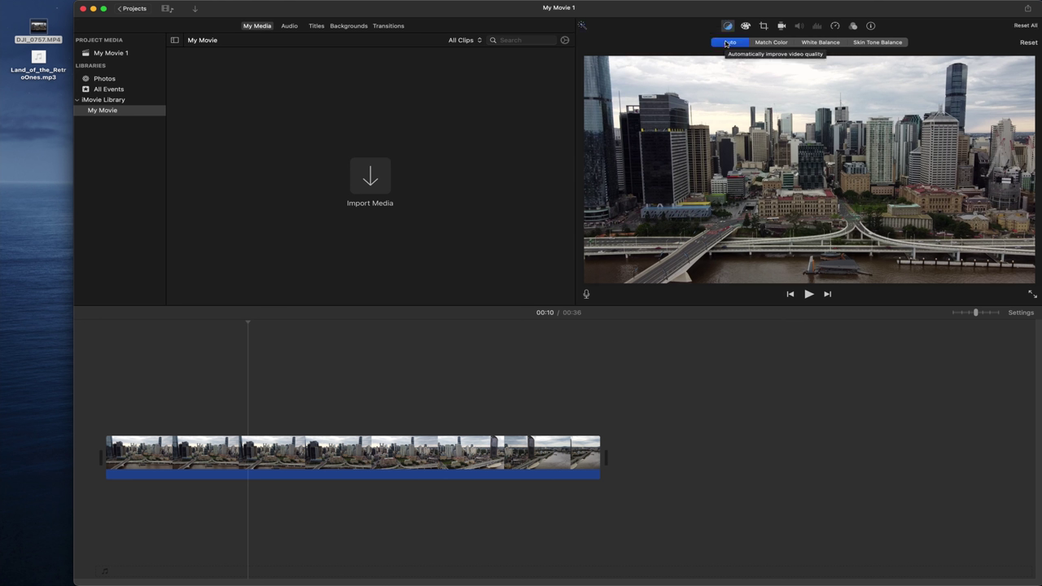
pyautogui.click(726, 42)
pyautogui.click(461, 473)
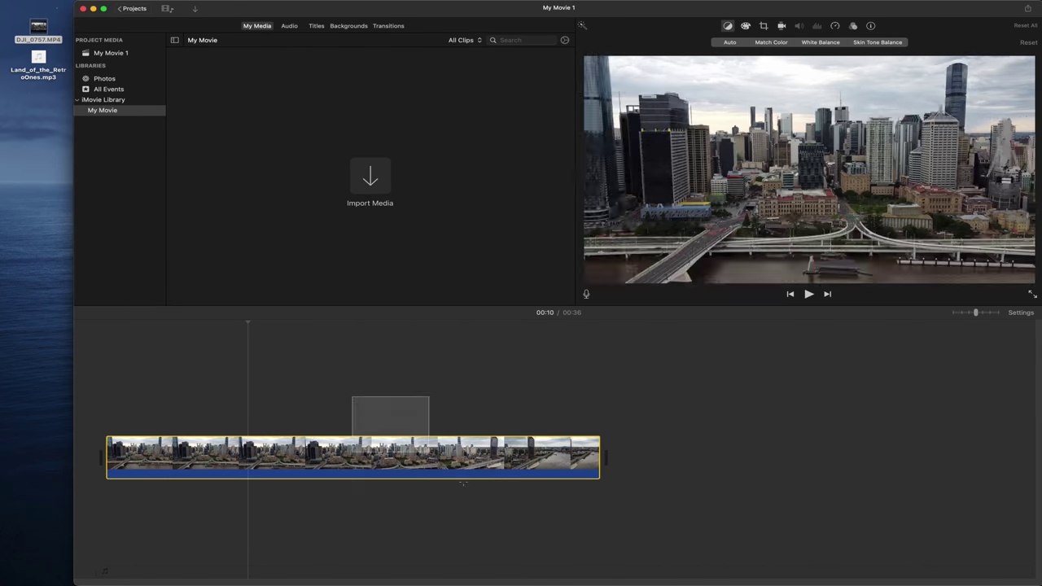
# Step: Turn on Auto color balance for the city clip and adjust its highlights, contrast and color temperature
pyautogui.click(729, 43)
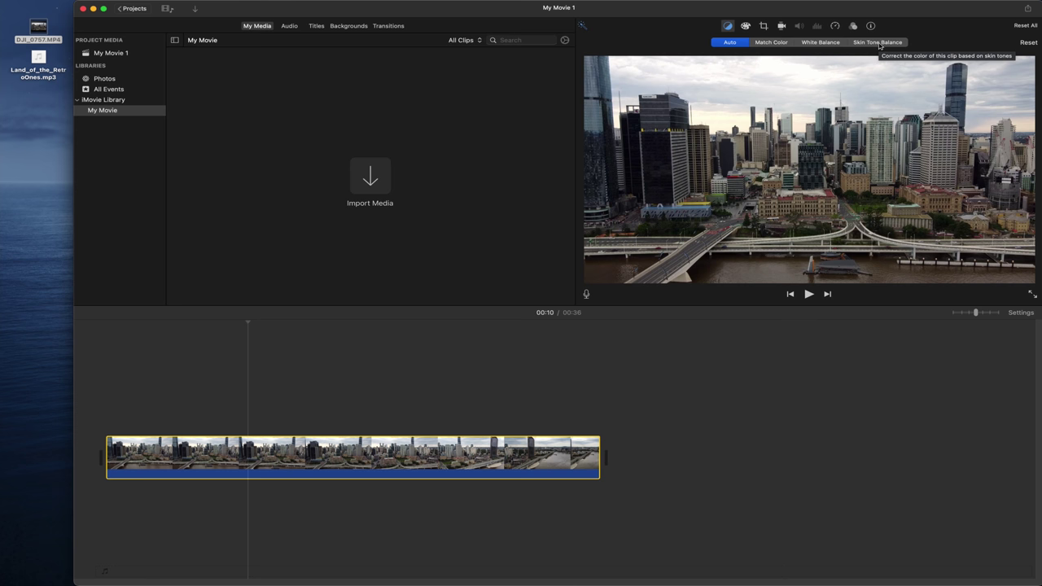
pyautogui.click(746, 26)
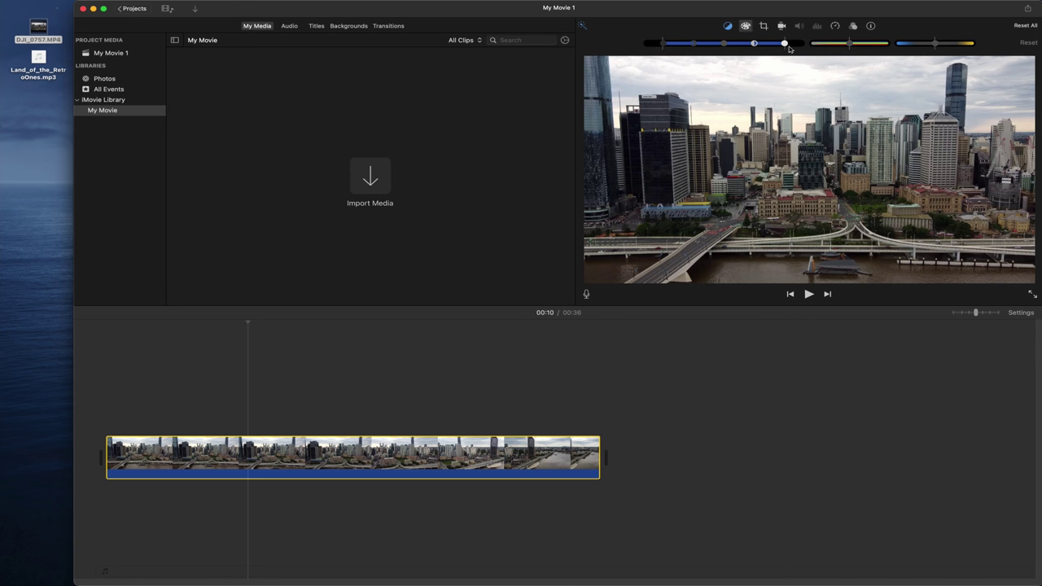
pyautogui.moveTo(786, 46)
pyautogui.mouseDown()
pyautogui.moveTo(804, 47)
pyautogui.moveTo(743, 45)
pyautogui.moveTo(785, 45)
pyautogui.mouseUp()
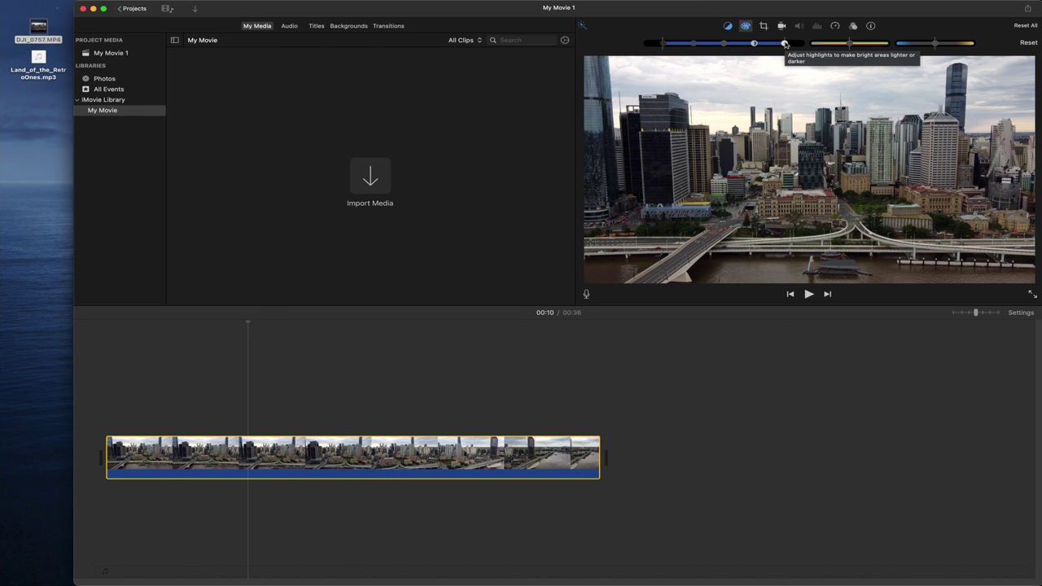
pyautogui.click(754, 44)
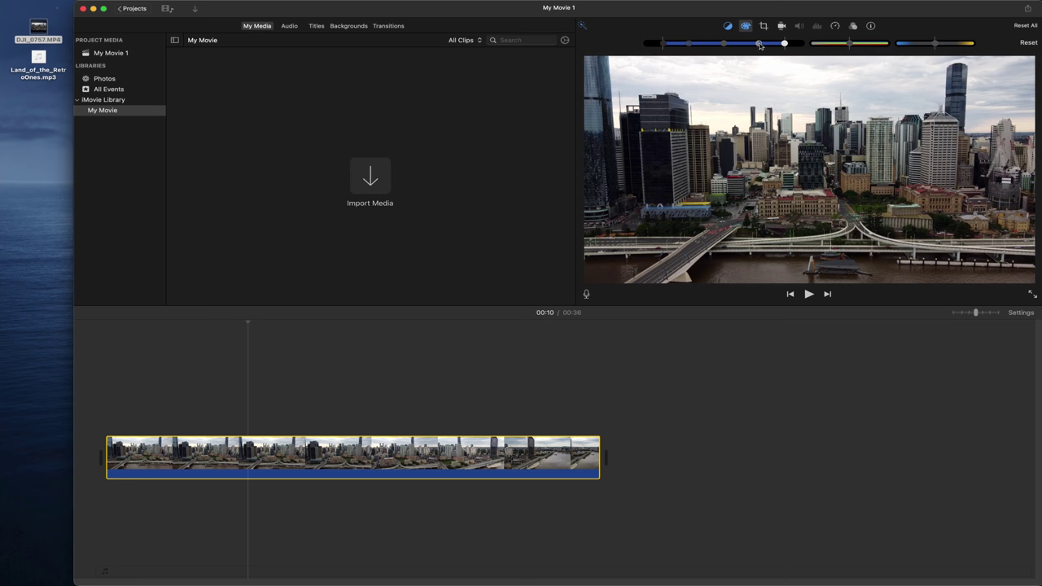
pyautogui.moveTo(754, 44); pyautogui.dragTo(726, 47)
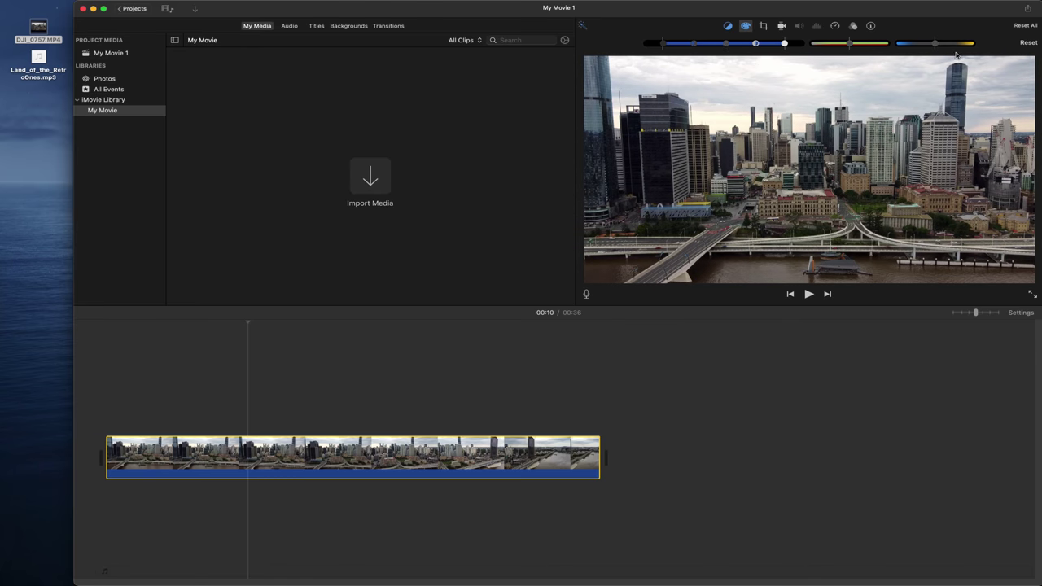
pyautogui.moveTo(935, 43)
pyautogui.mouseDown()
pyautogui.moveTo(912, 45)
pyautogui.moveTo(991, 46)
pyautogui.moveTo(926, 45)
pyautogui.moveTo(935, 45)
pyautogui.mouseUp()
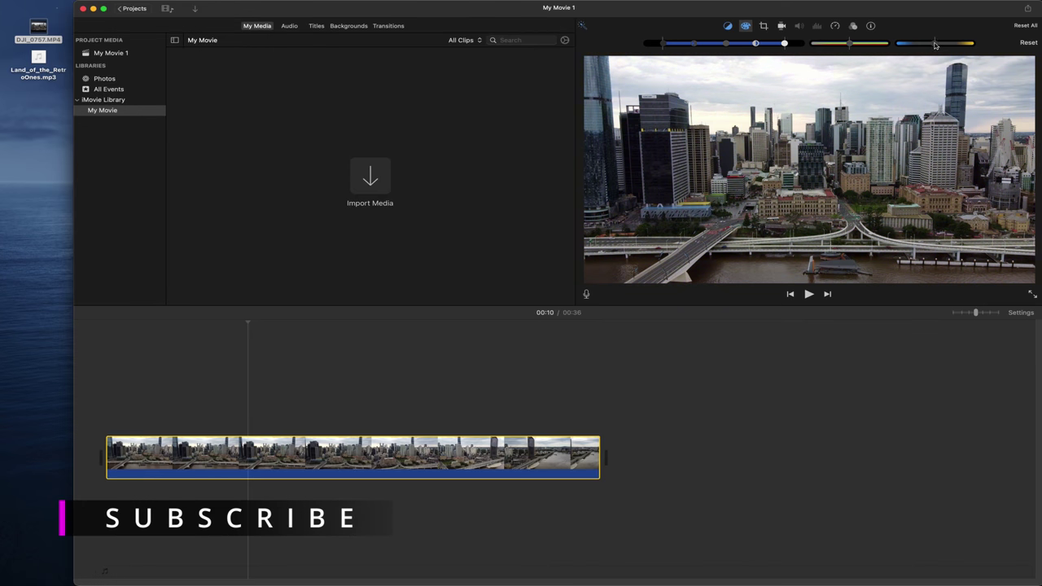
# Step: Try cropping the city clip to its upper-right area with the Crop to Fill style, and undo the crop
pyautogui.click(764, 26)
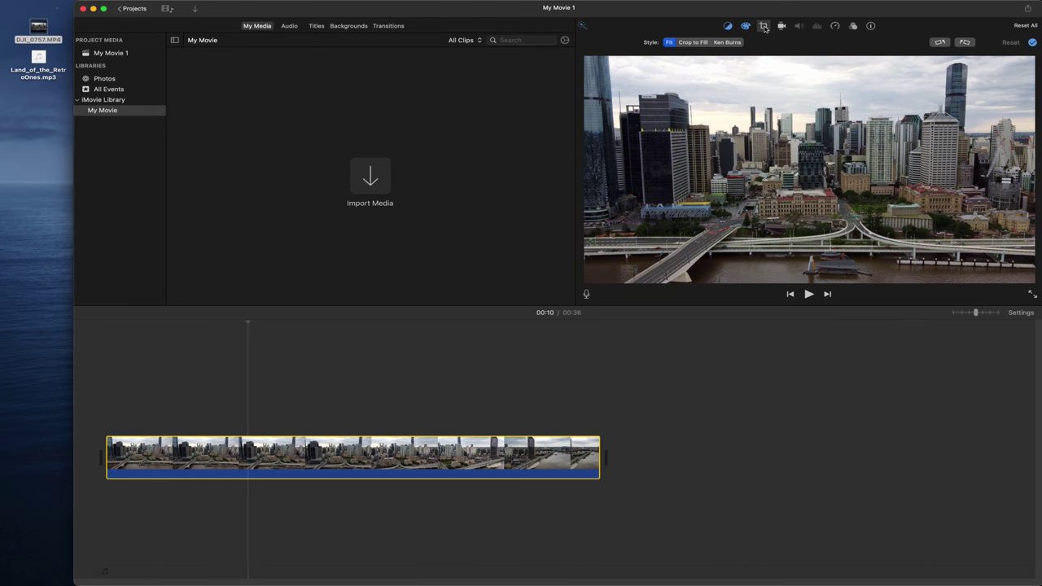
pyautogui.click(702, 43)
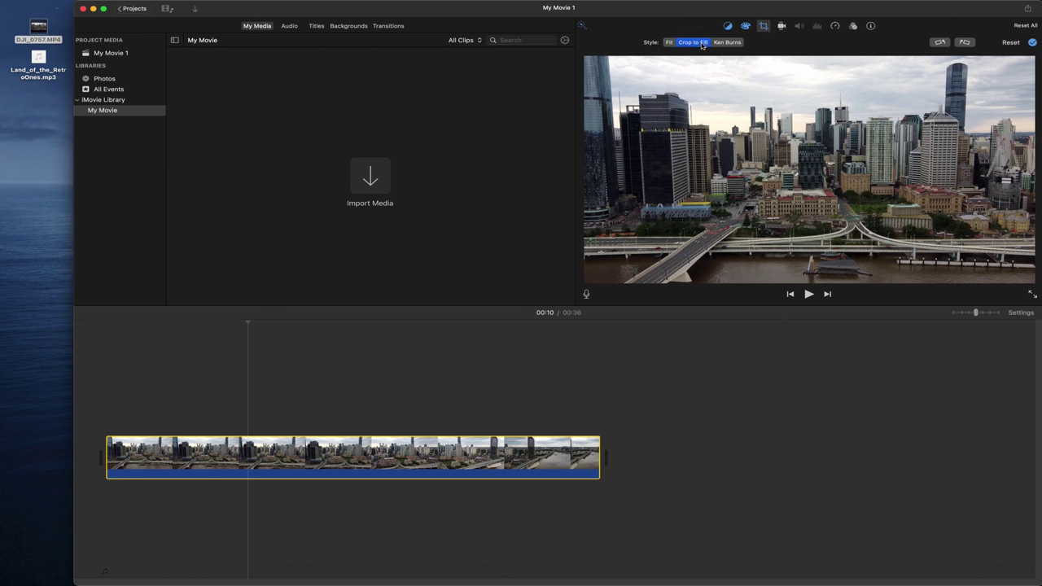
pyautogui.click(586, 282)
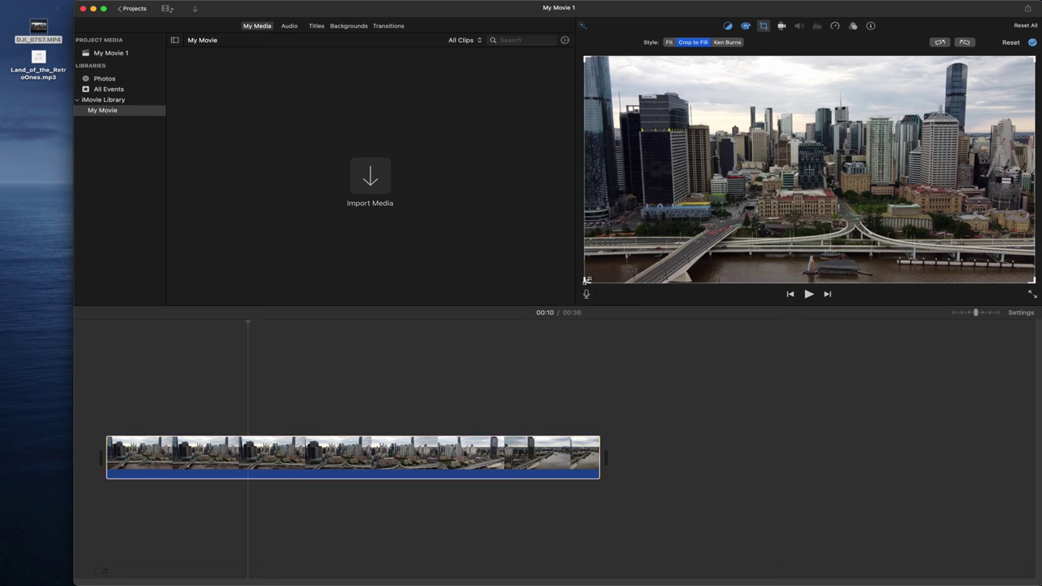
pyautogui.moveTo(586, 281); pyautogui.dragTo(685, 219)
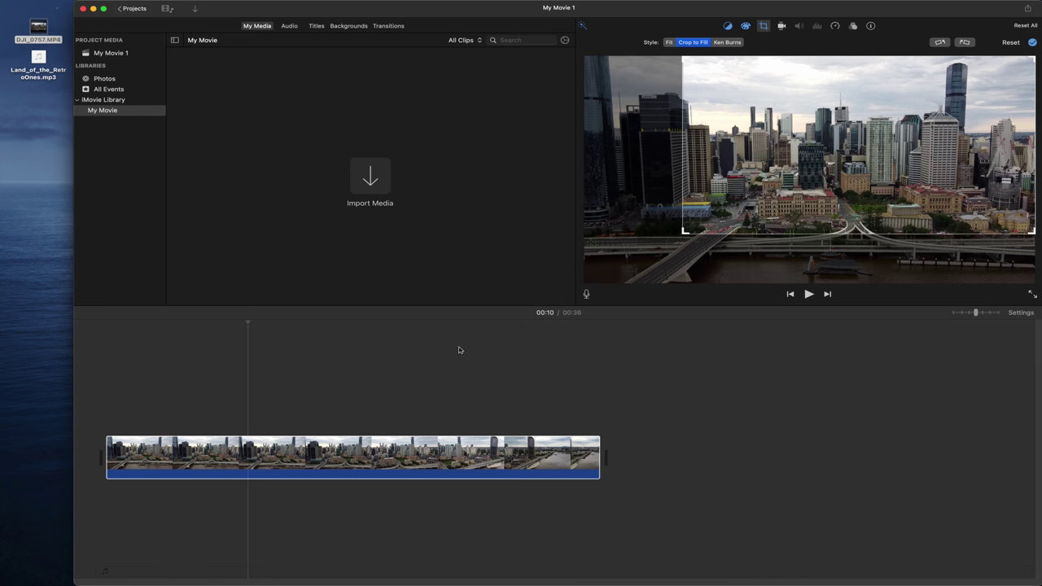
pyautogui.click(412, 363)
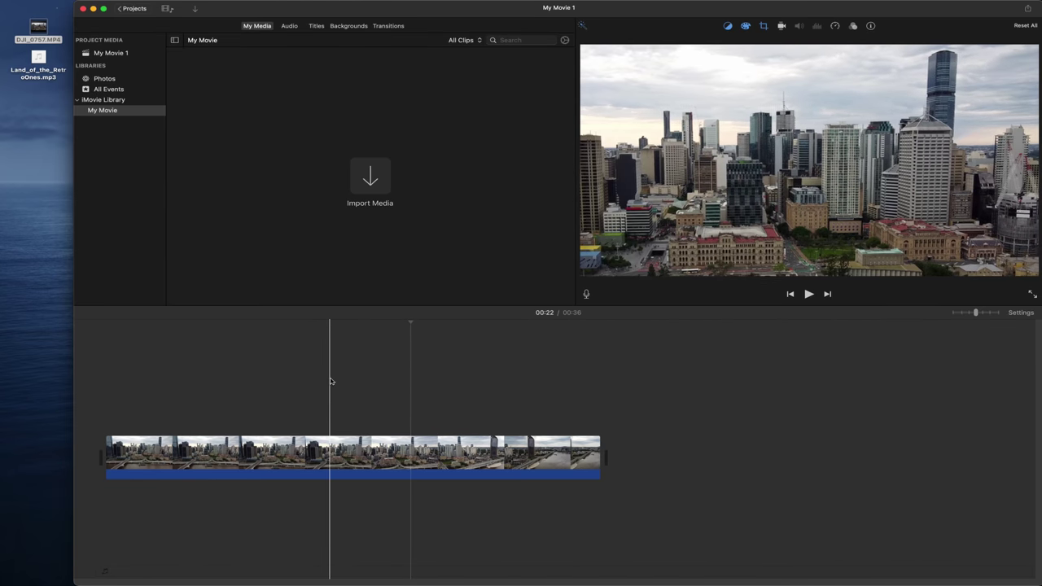
pyautogui.press('super+z')
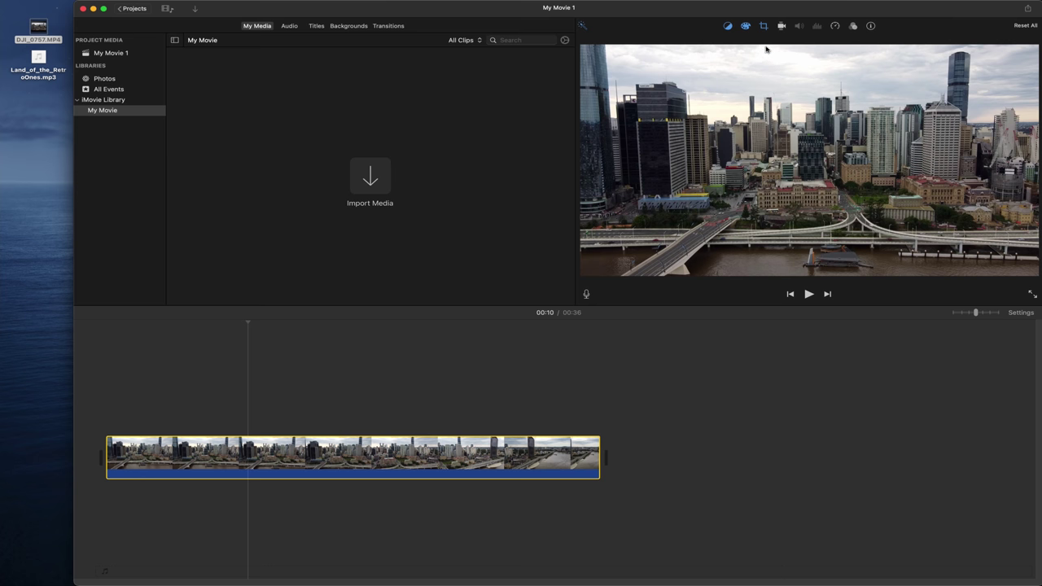
# Step: Examine the stabilization and rolling shutter options for the city clip, and place the playhead at 32 seconds
pyautogui.click(781, 26)
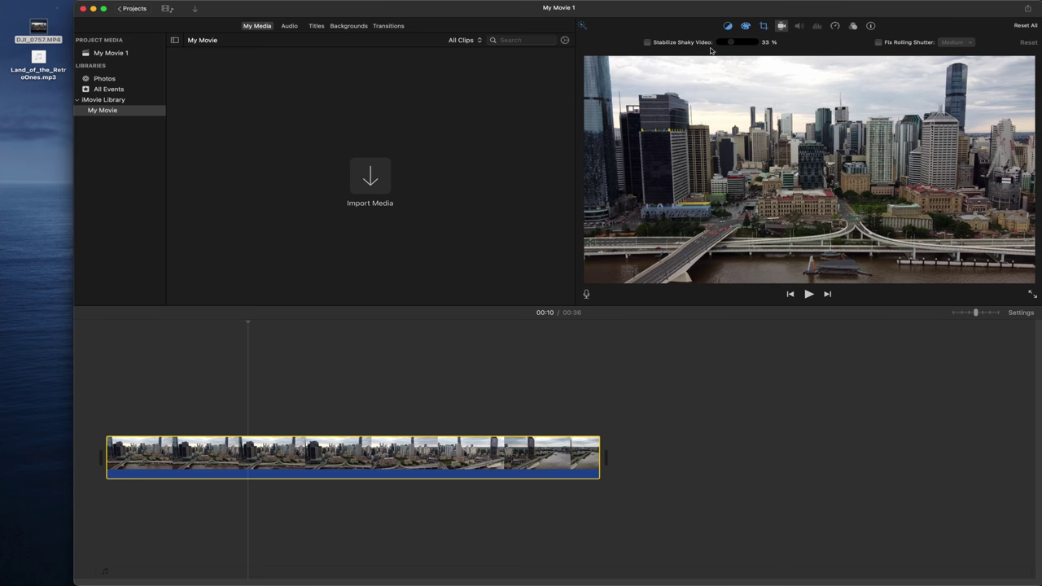
pyautogui.click(764, 25)
pyautogui.click(781, 25)
pyautogui.click(540, 375)
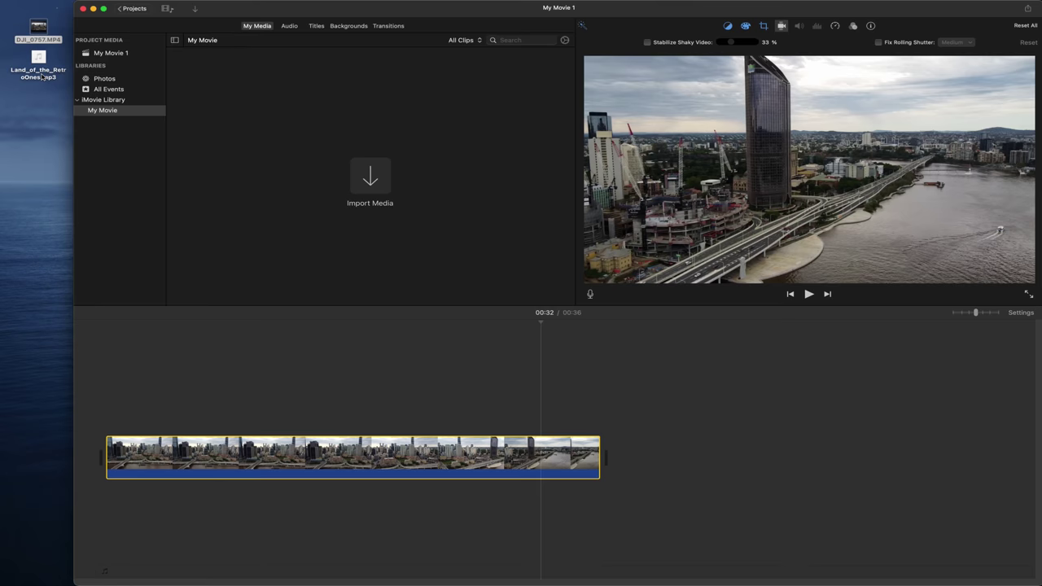
# Step: Add Land_of_the_RetroOnes.mp3 from the desktop beneath the city clip in the timeline and select the music clip
pyautogui.moveTo(38, 59); pyautogui.dragTo(104, 508)
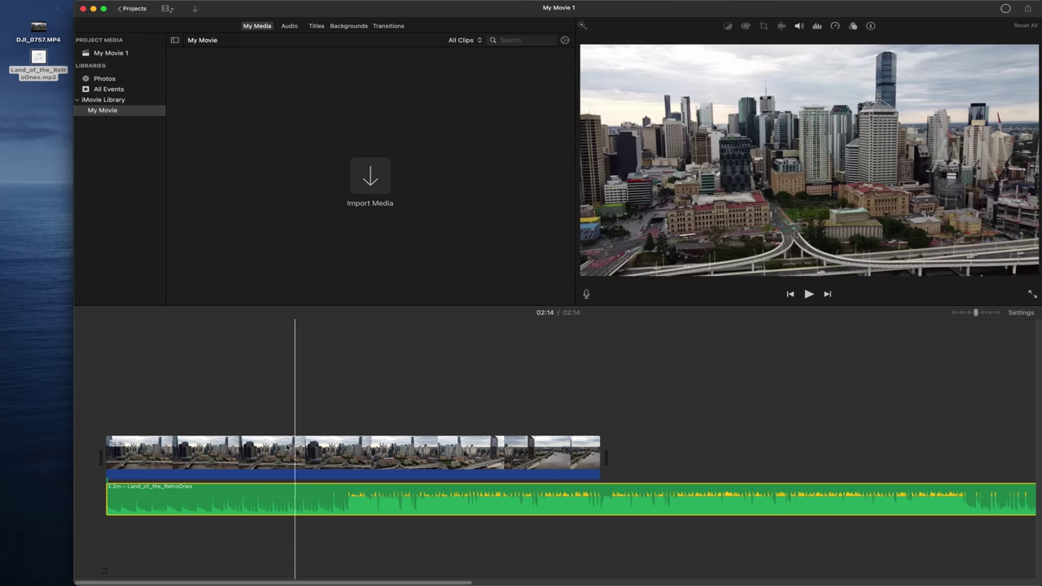
pyautogui.click(221, 415)
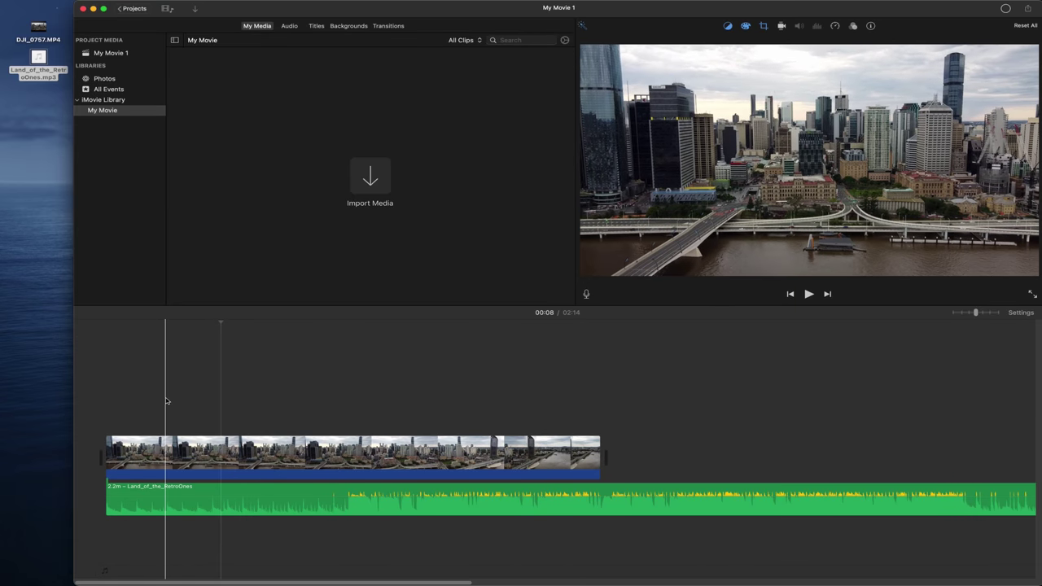
pyautogui.click(435, 499)
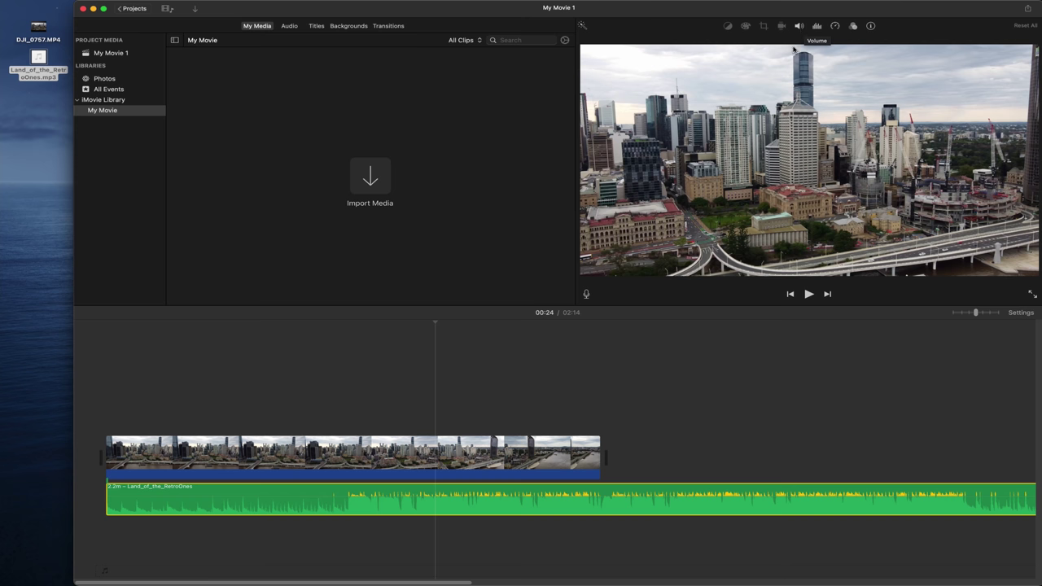
# Step: Turn on Auto volume for the music clip and, after testing mute and 400%, set its volume to 97%
pyautogui.click(801, 26)
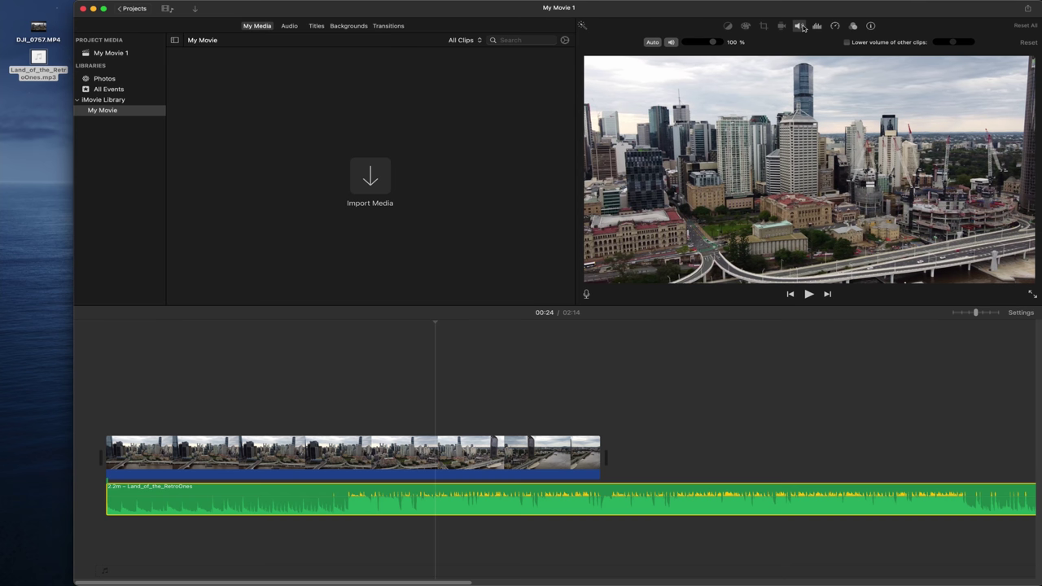
pyautogui.click(653, 42)
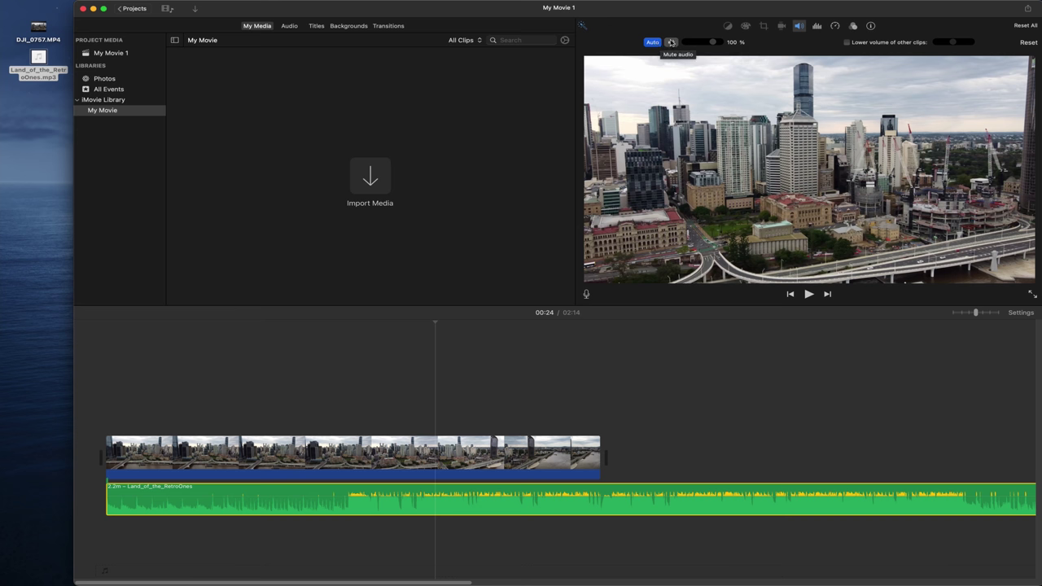
pyautogui.click(672, 43)
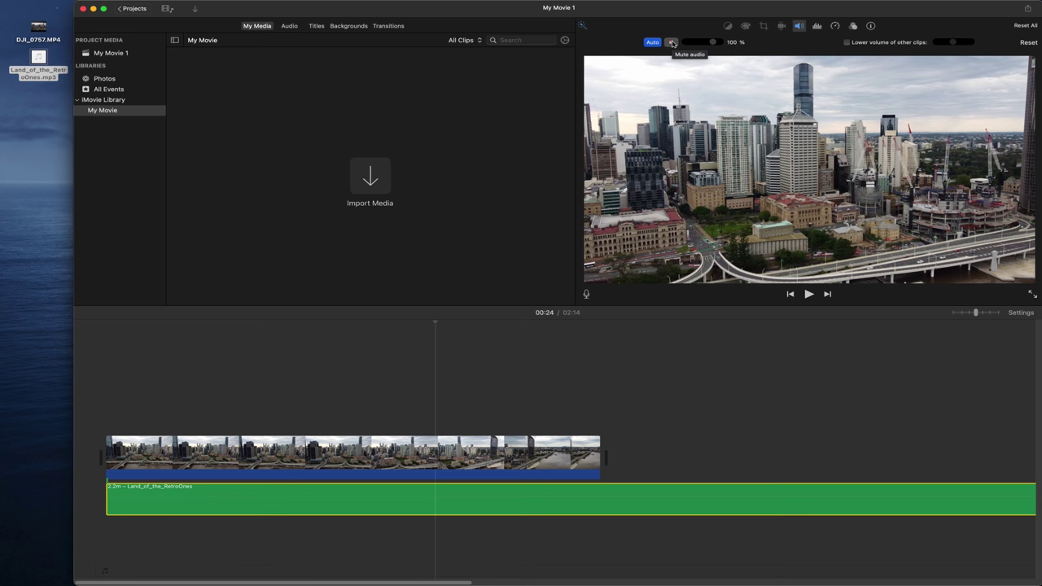
pyautogui.click(671, 42)
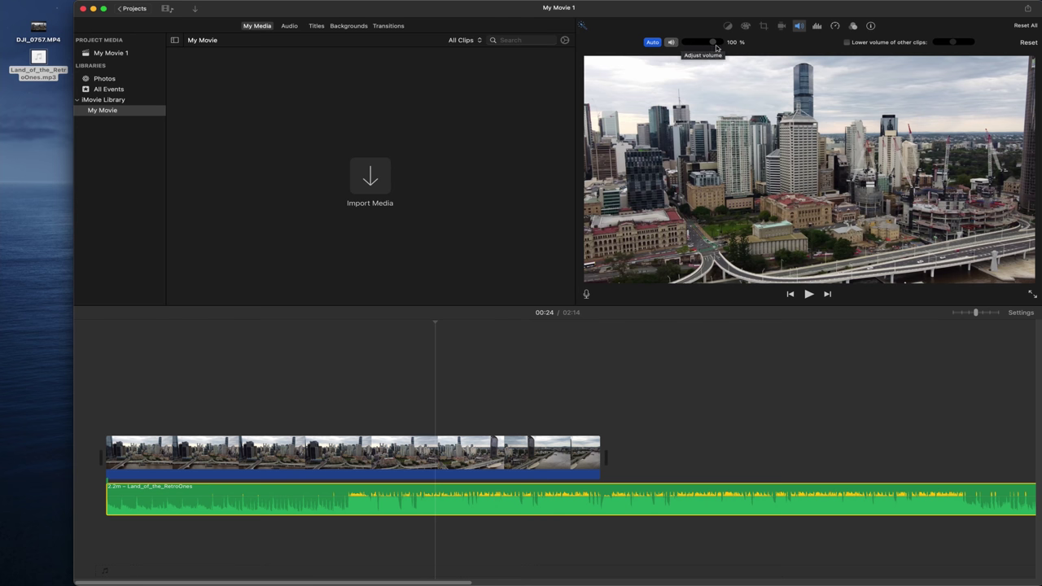
pyautogui.moveTo(714, 42)
pyautogui.mouseDown()
pyautogui.moveTo(685, 42)
pyautogui.moveTo(727, 48)
pyautogui.mouseUp()
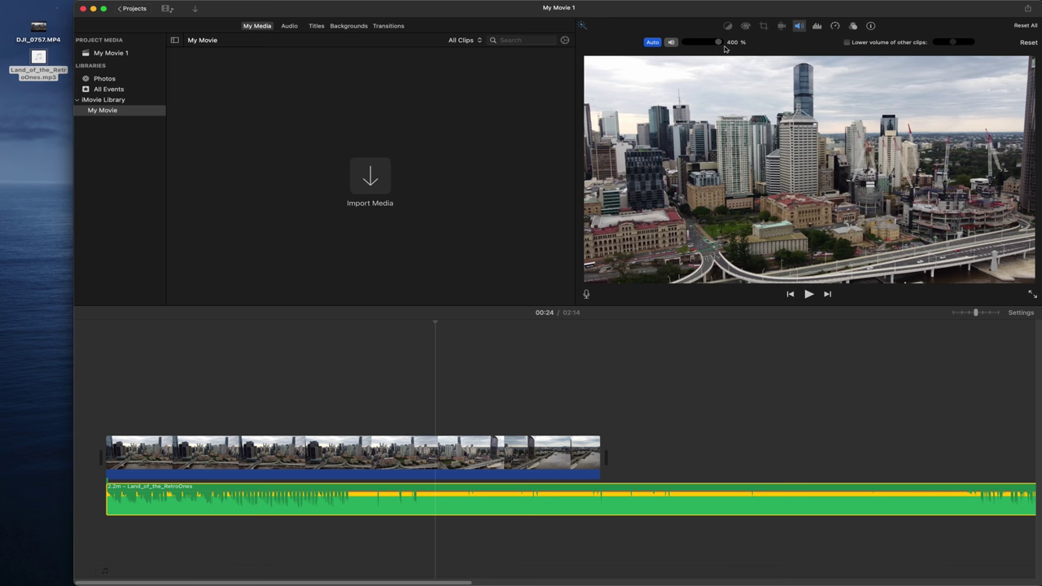
pyautogui.moveTo(720, 46); pyautogui.dragTo(715, 46)
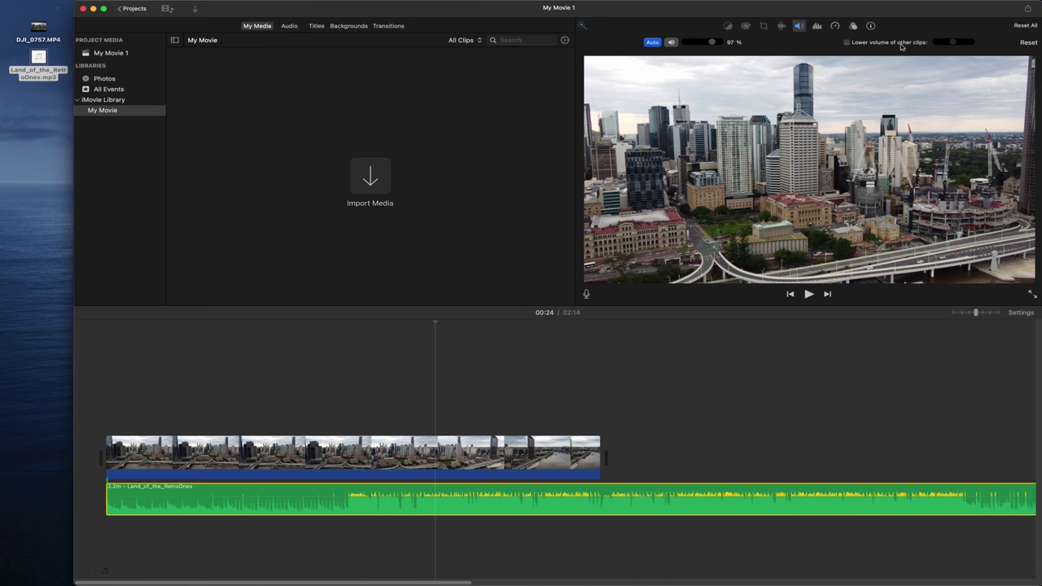
# Step: Try background noise reduction at 50% on the music clip and turn it off again
pyautogui.click(817, 25)
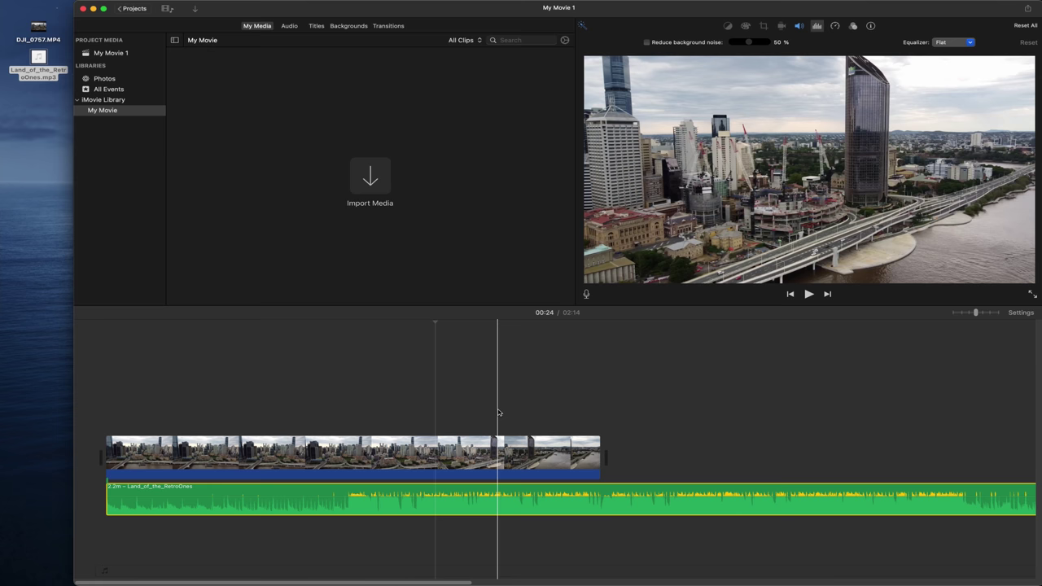
pyautogui.click(491, 506)
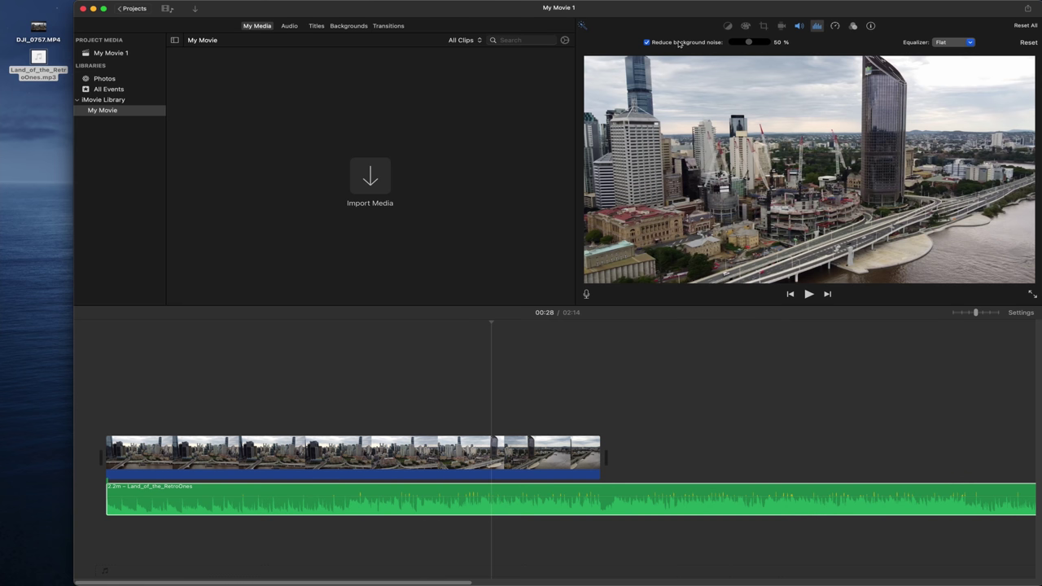
pyautogui.click(679, 43)
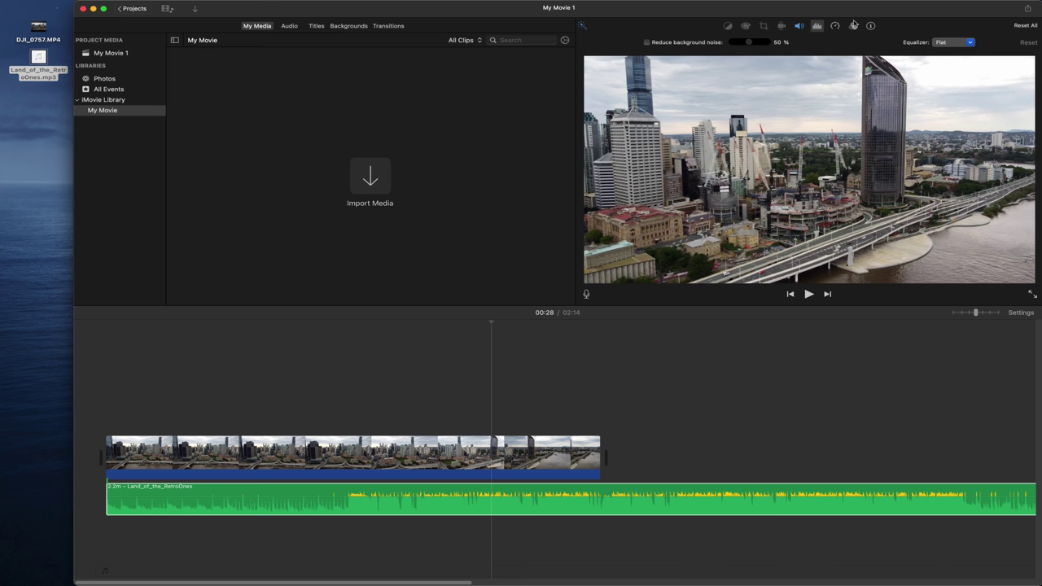
# Step: Try the Slow speed on the music clip at 25%, 10%, 50% and Auto, and return the speed to Normal
pyautogui.click(834, 28)
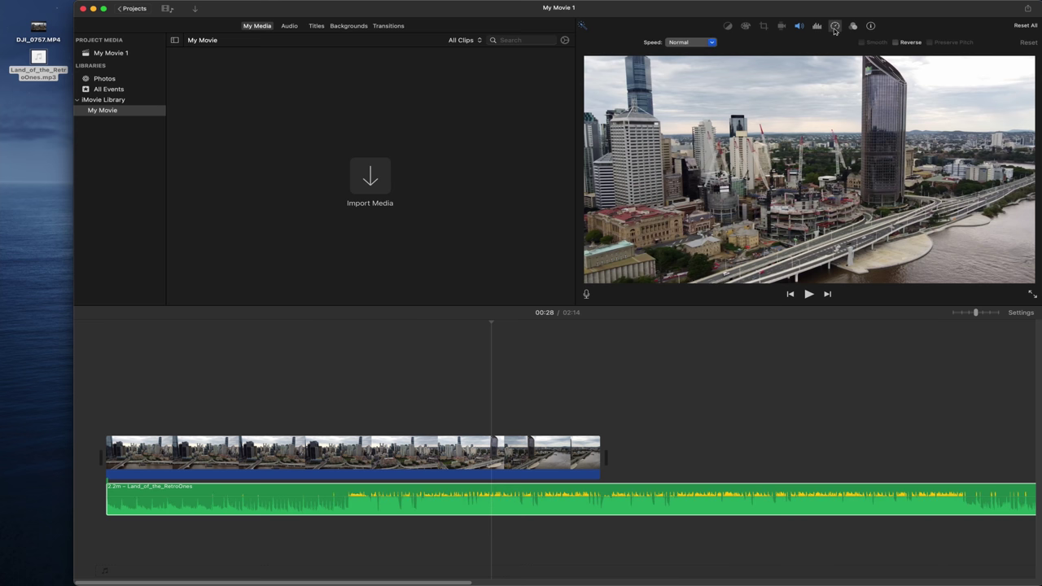
pyautogui.click(702, 42)
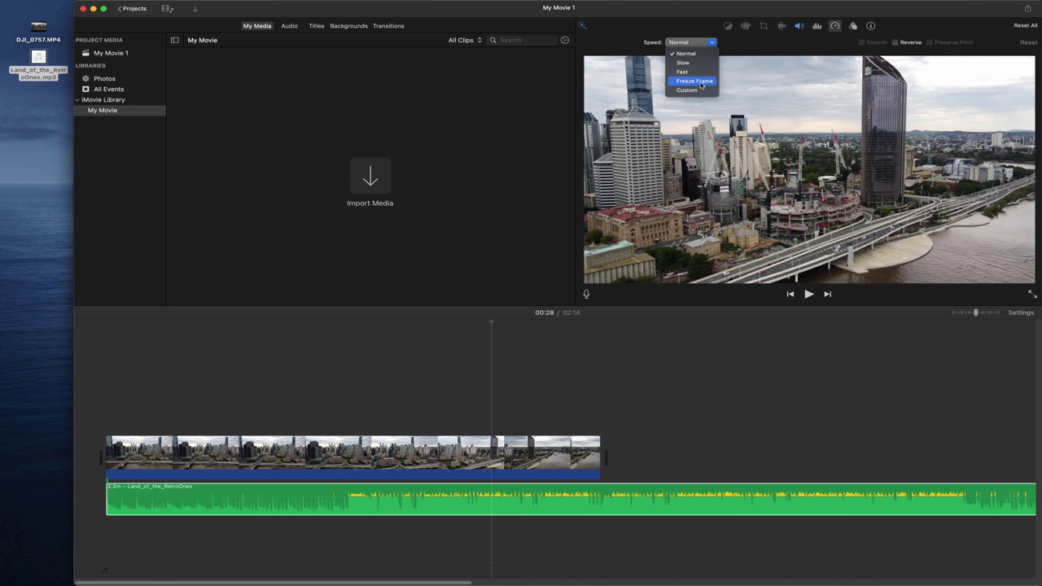
pyautogui.click(694, 65)
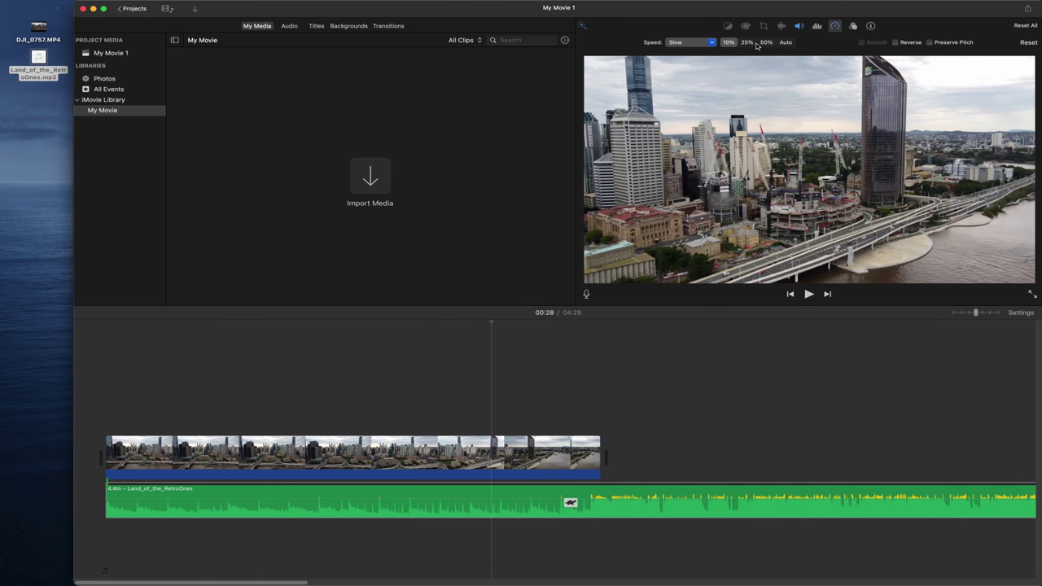
pyautogui.click(749, 43)
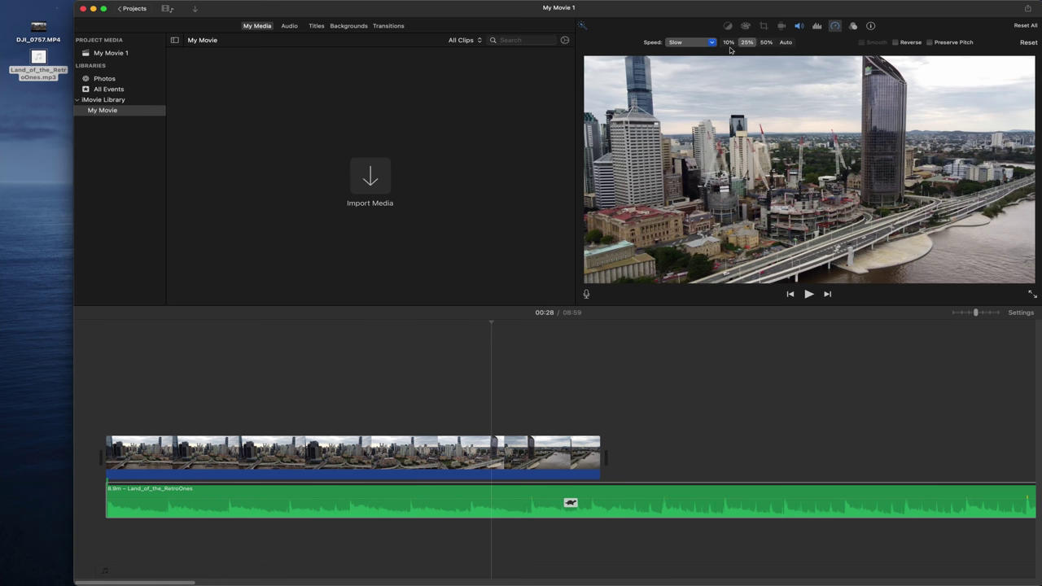
pyautogui.click(729, 42)
pyautogui.click(767, 42)
pyautogui.click(786, 43)
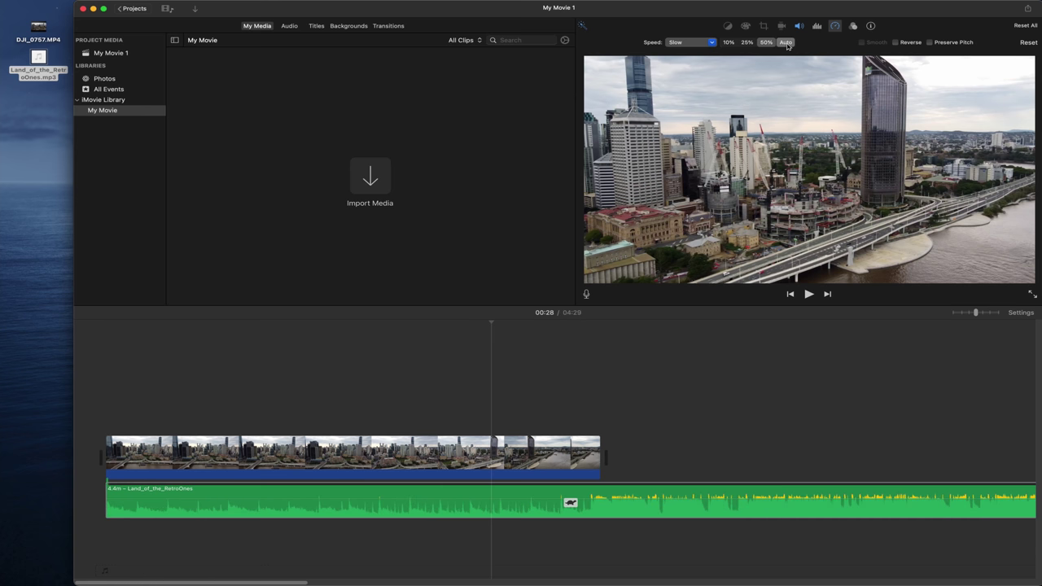
pyautogui.click(709, 46)
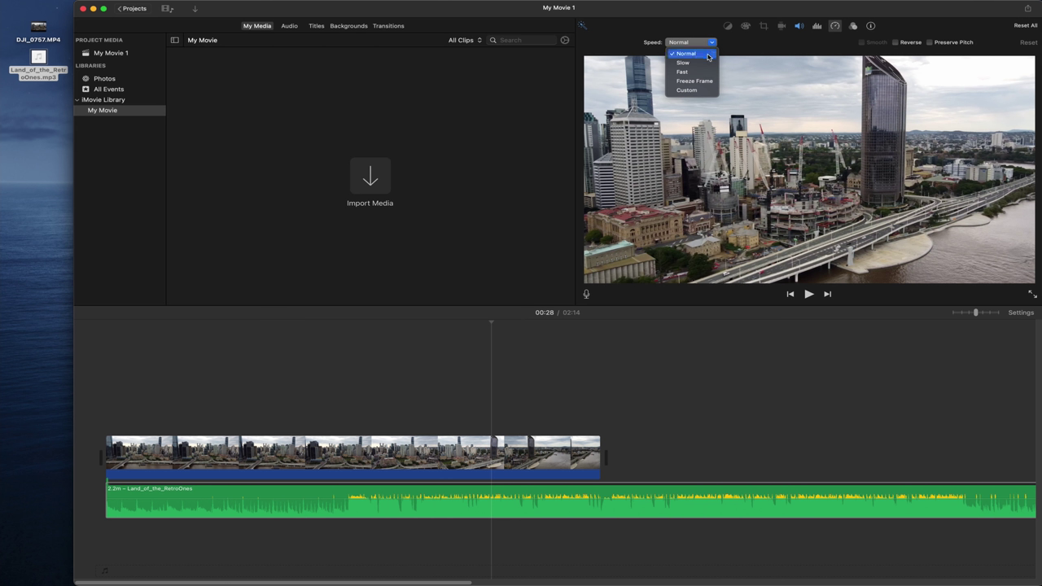
pyautogui.click(710, 54)
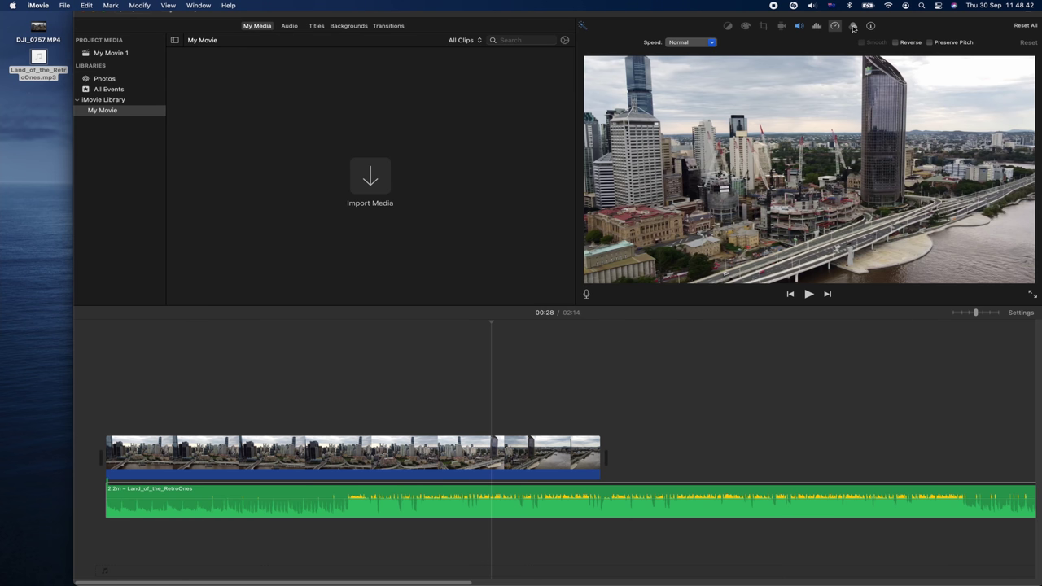
# Step: Apply the Shortwave Radio audio effect to the music clip, and look through the other audio effects without changing it
pyautogui.click(853, 27)
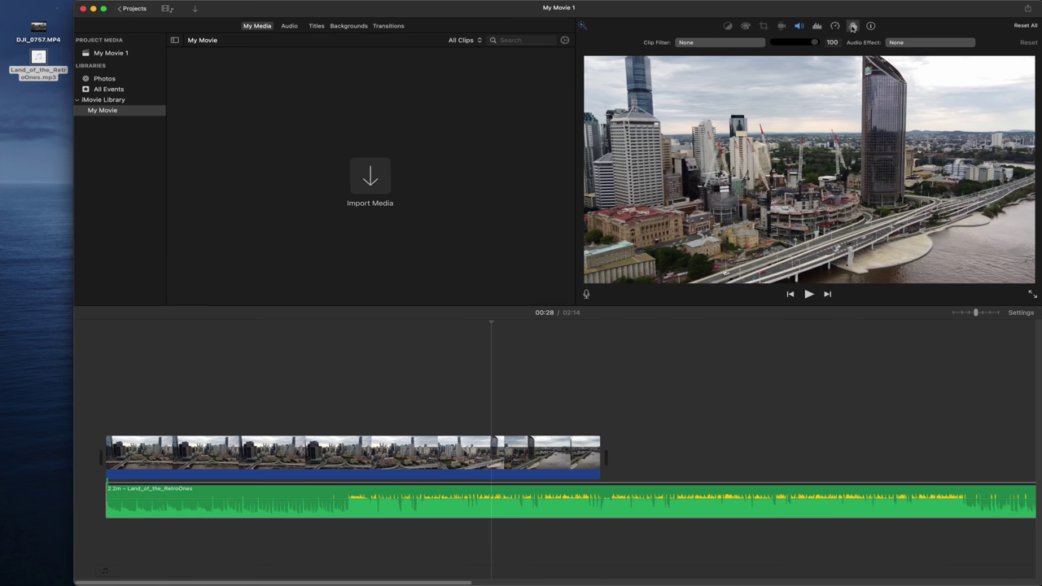
pyautogui.click(713, 45)
pyautogui.click(925, 45)
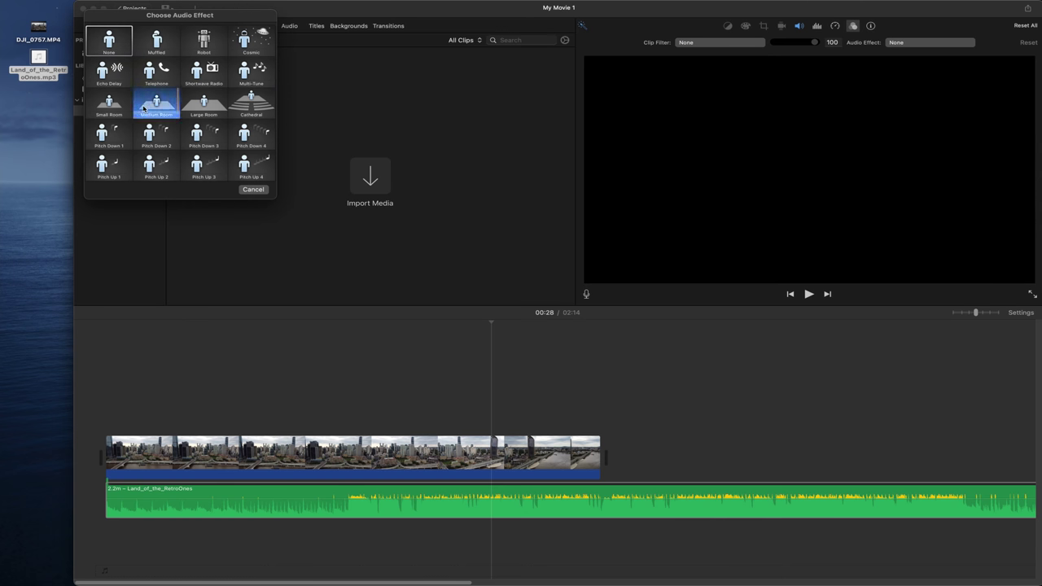
pyautogui.click(196, 73)
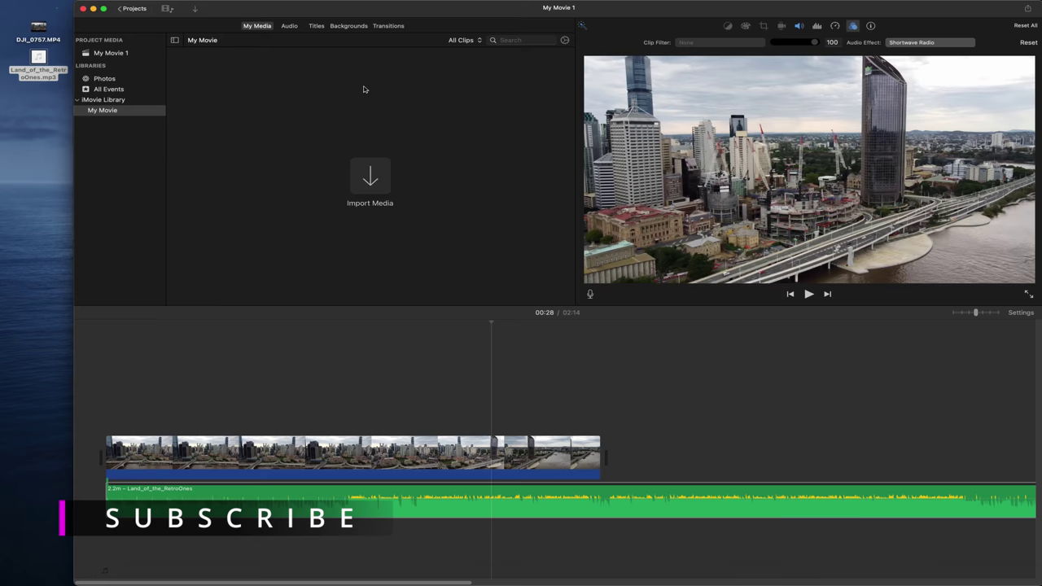
pyautogui.click(936, 45)
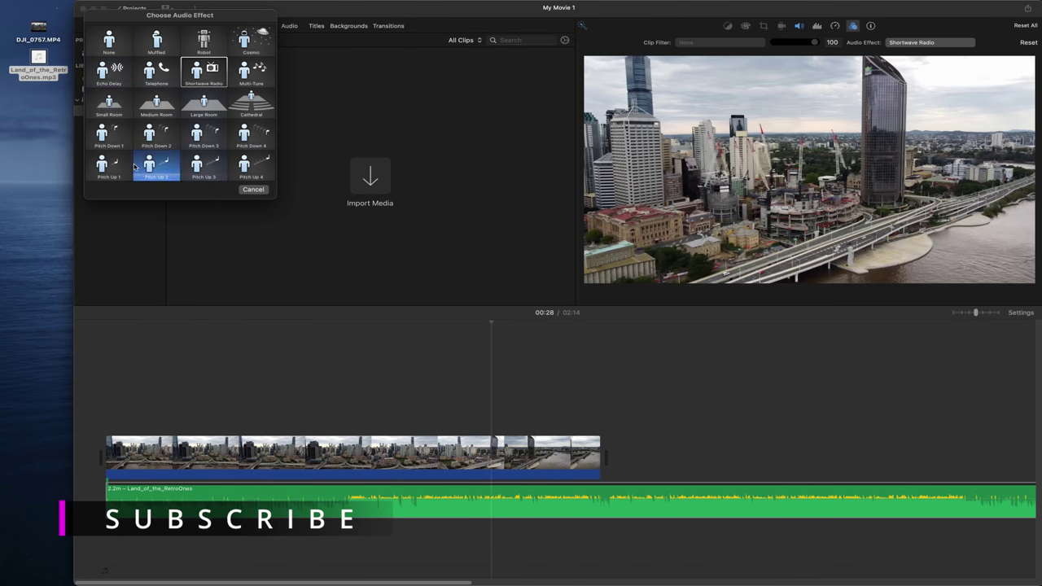
pyautogui.click(253, 189)
# Step: Select the city clip to view its clip information, and open and close the voiceover recording controls
pyautogui.click(299, 456)
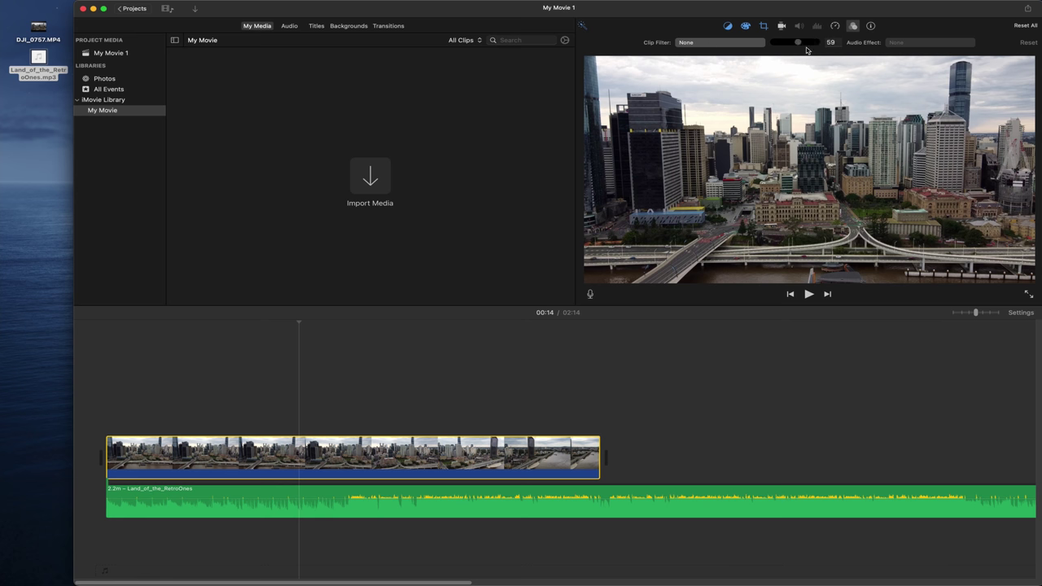
pyautogui.click(870, 26)
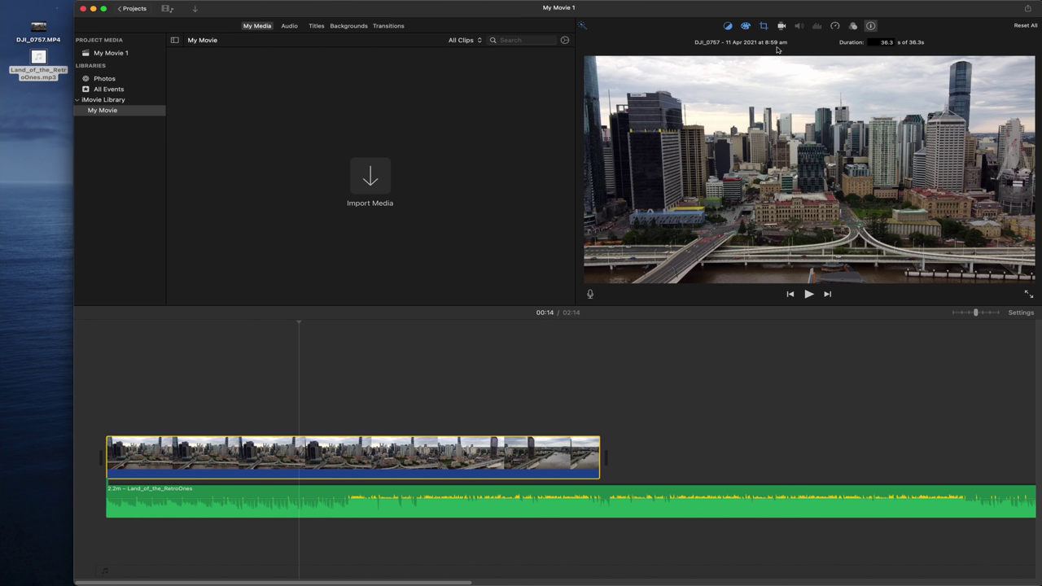
pyautogui.click(591, 294)
pyautogui.click(592, 294)
# Step: Play the movie in the viewer, preview it in full screen and return to the editing window
pyautogui.click(808, 294)
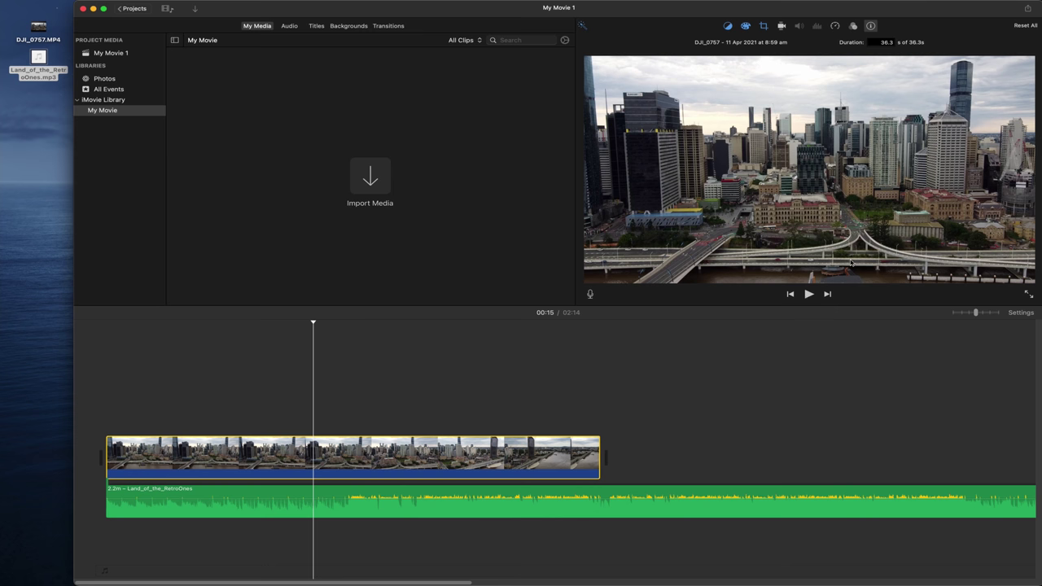
pyautogui.click(1028, 296)
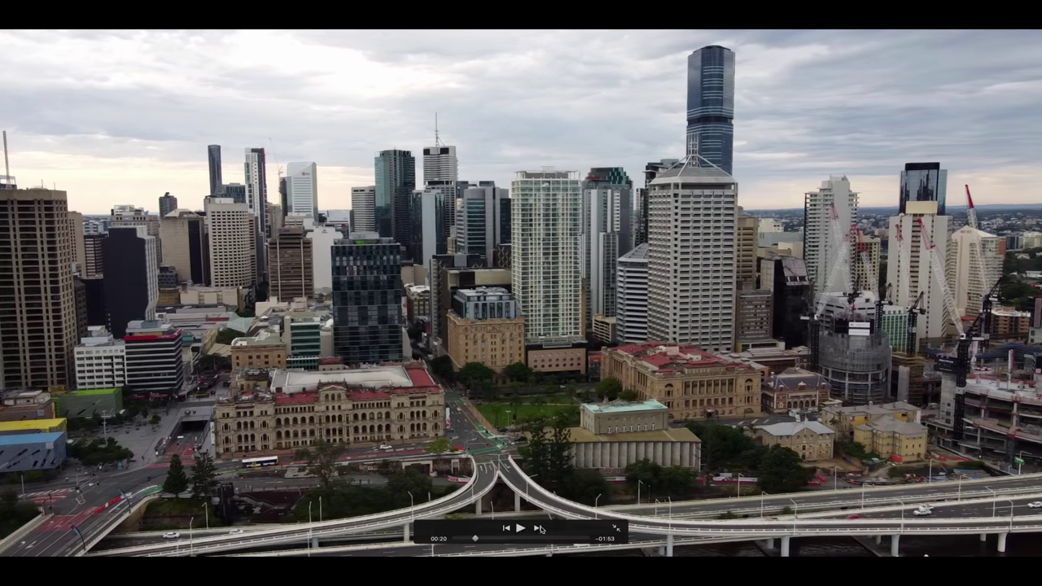
pyautogui.click(616, 531)
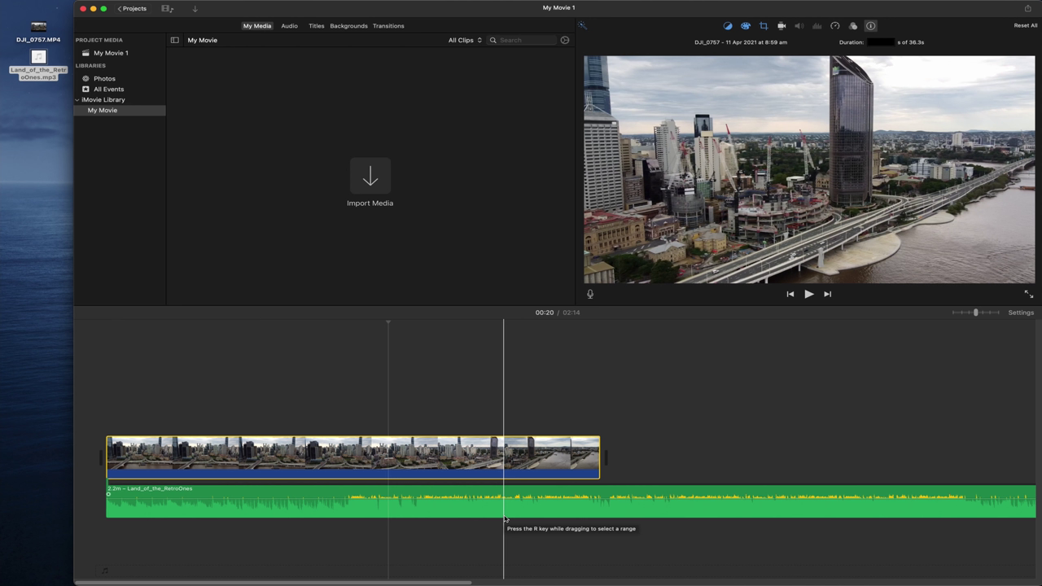
# Step: Select both the city clip and the music clip in the timeline, and test zooming the timeline fully out and back in
pyautogui.moveTo(179, 337); pyautogui.dragTo(721, 546)
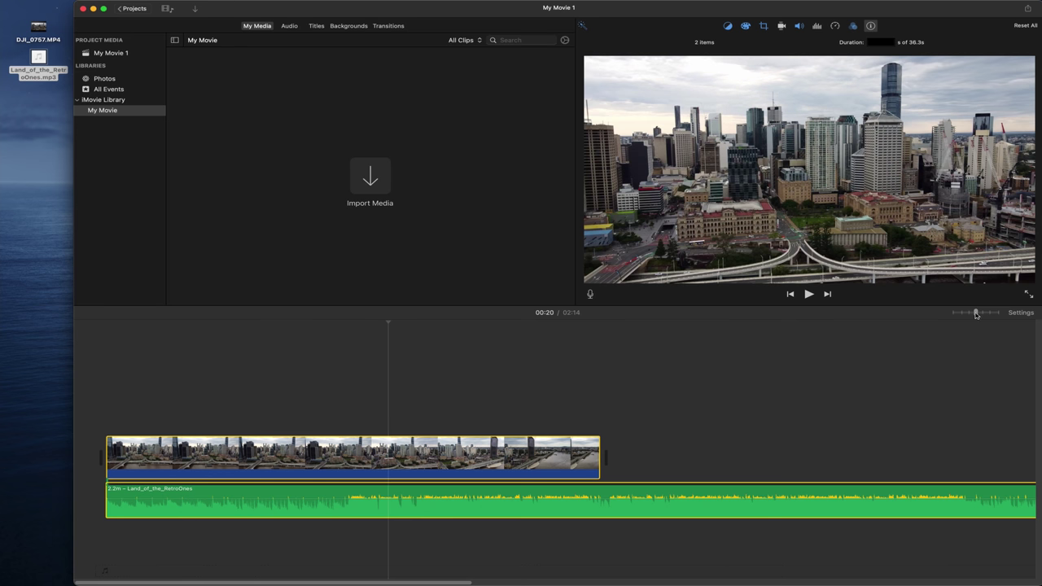
pyautogui.moveTo(974, 314)
pyautogui.mouseDown()
pyautogui.moveTo(986, 315)
pyautogui.moveTo(955, 315)
pyautogui.mouseUp()
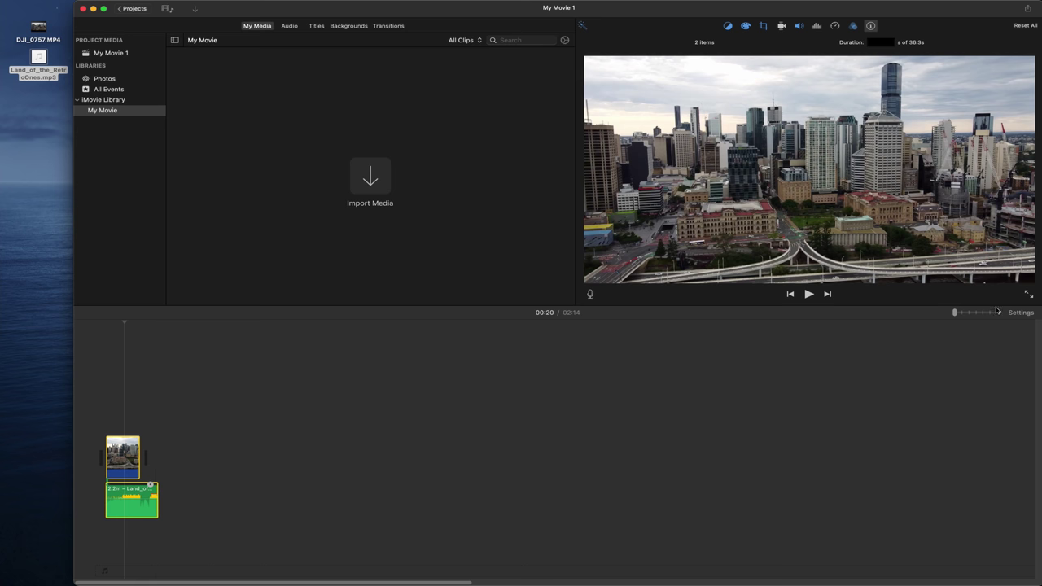
pyautogui.click(970, 313)
pyautogui.moveTo(971, 314)
pyautogui.mouseDown()
pyautogui.moveTo(986, 313)
pyautogui.moveTo(964, 315)
pyautogui.moveTo(977, 313)
pyautogui.mouseUp()
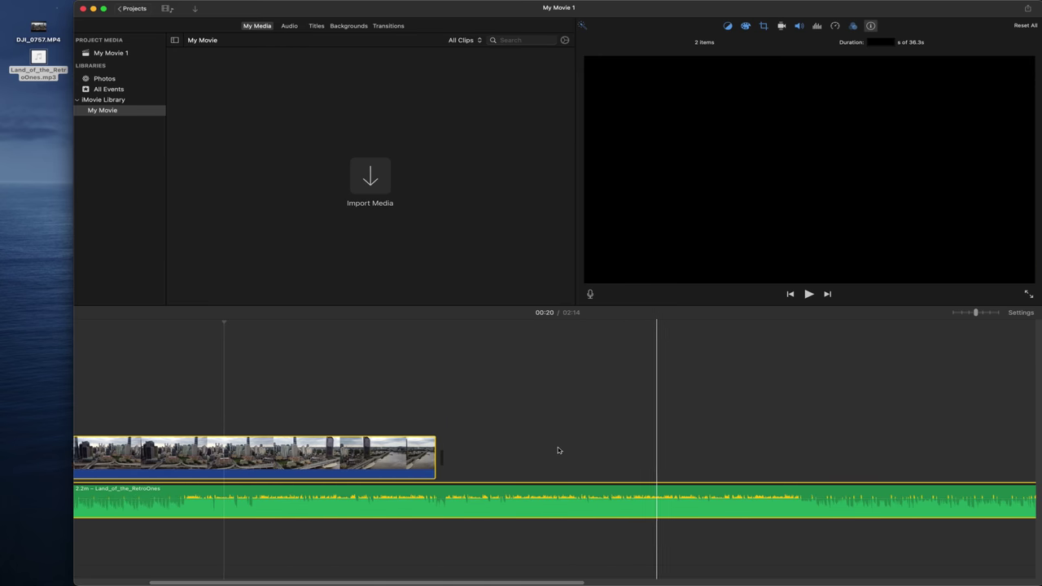
# Step: Set the timeline clip size to the smallest in the project settings, and try hiding the audio waveforms before showing them again
pyautogui.click(1021, 314)
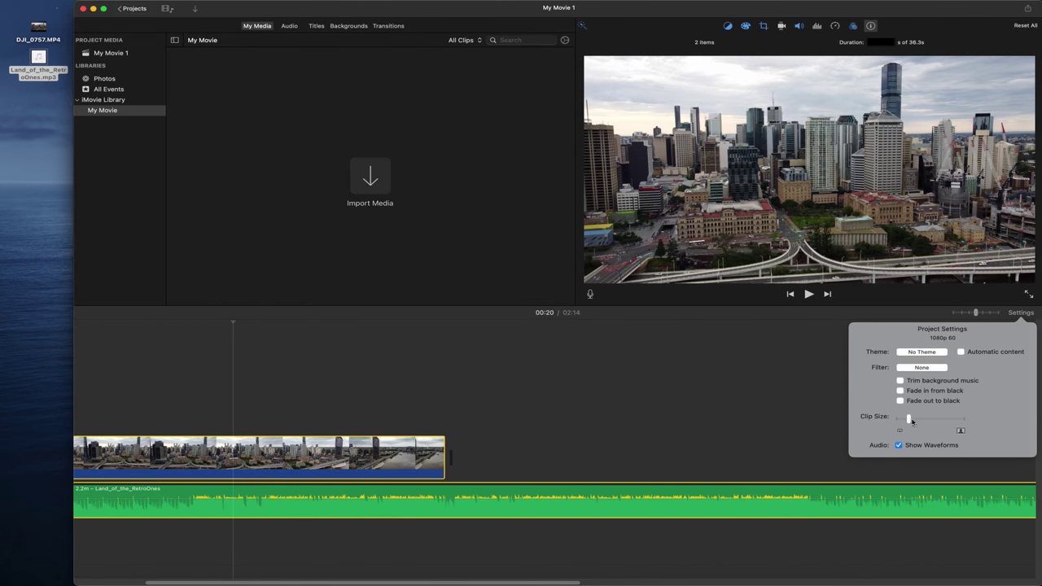
pyautogui.moveTo(911, 419)
pyautogui.mouseDown()
pyautogui.moveTo(1002, 426)
pyautogui.moveTo(895, 422)
pyautogui.mouseUp()
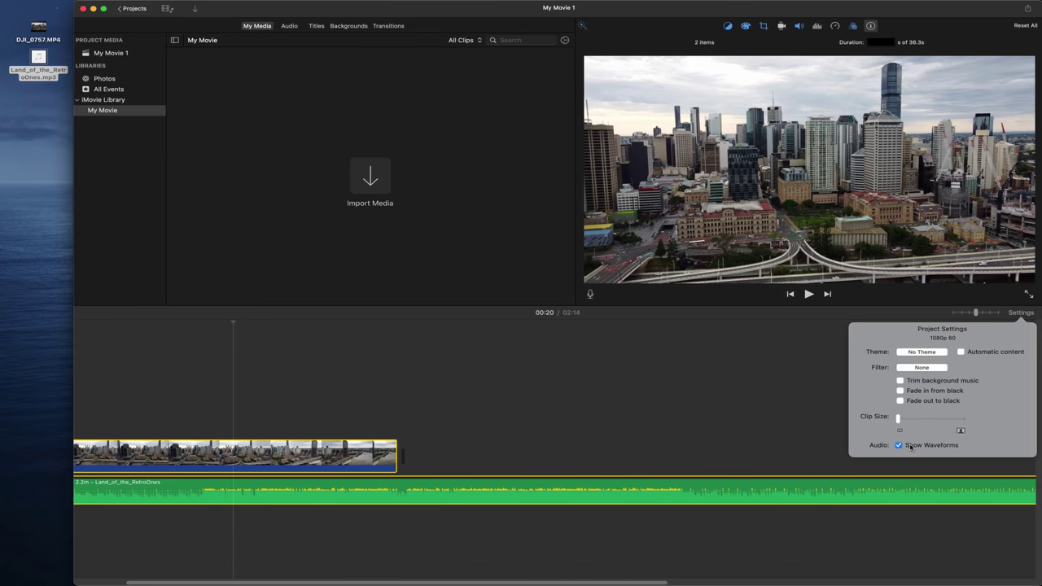
pyautogui.click(899, 445)
pyautogui.click(913, 447)
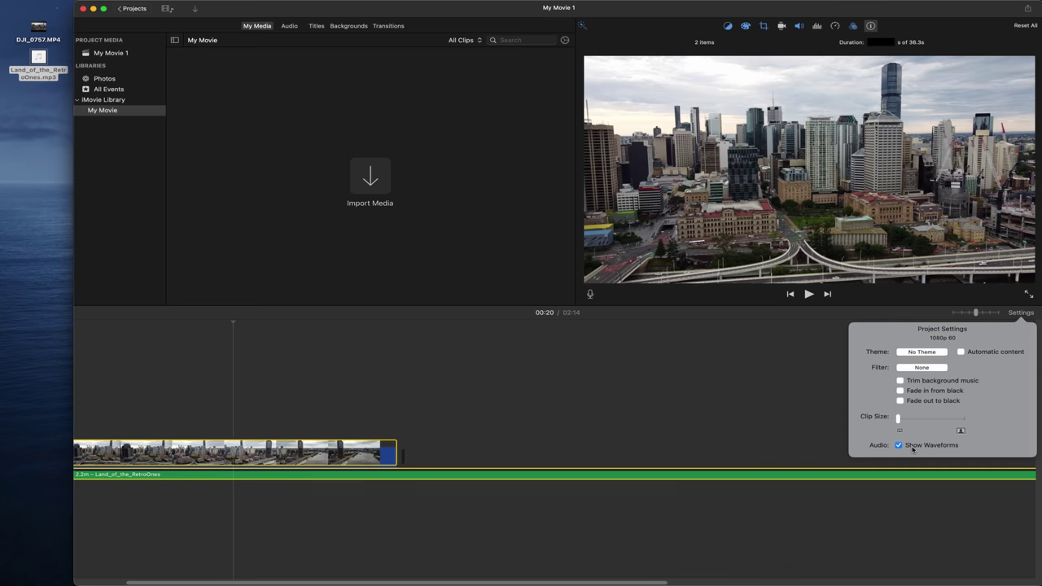
# Step: Try the project's Fade out to black, Fade in from black and Trim background music options and leave them all off
pyautogui.click(943, 403)
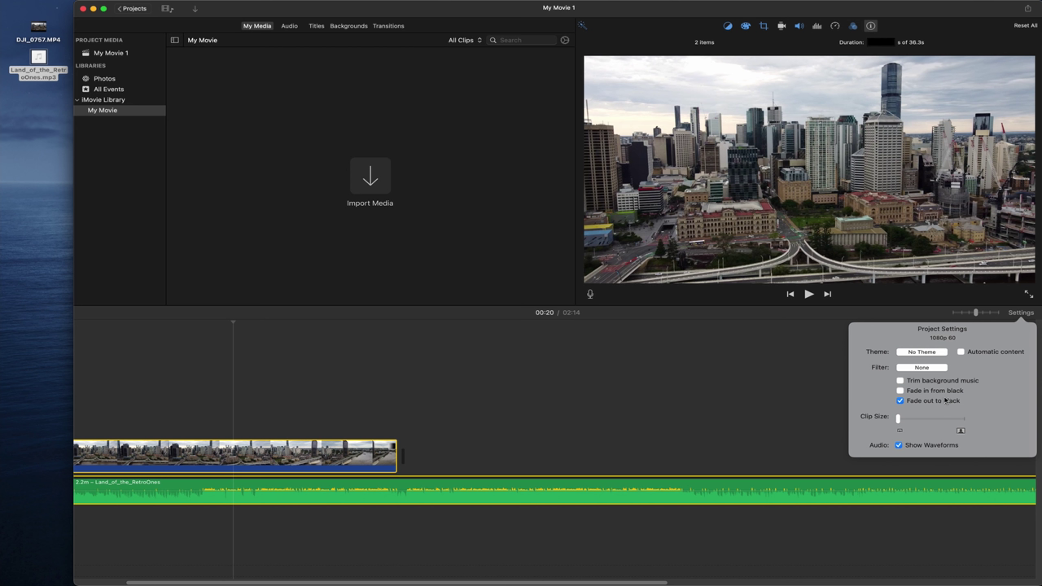
pyautogui.click(936, 391)
pyautogui.click(902, 381)
pyautogui.click(908, 392)
pyautogui.click(910, 401)
# Step: Browse the available project themes and close the list, keeping No Theme
pyautogui.click(919, 353)
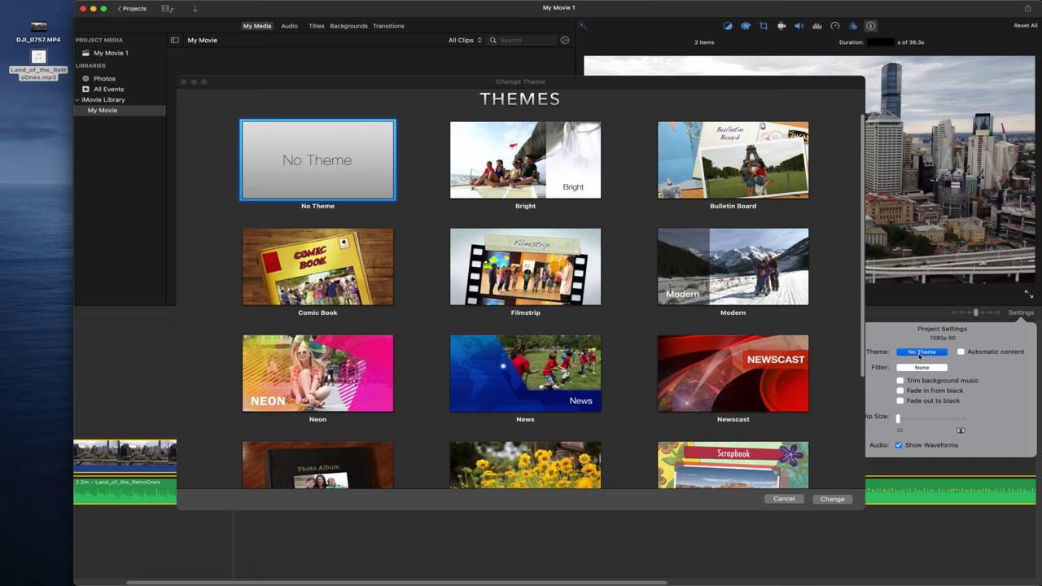
pyautogui.scroll(-5, 680, 352)
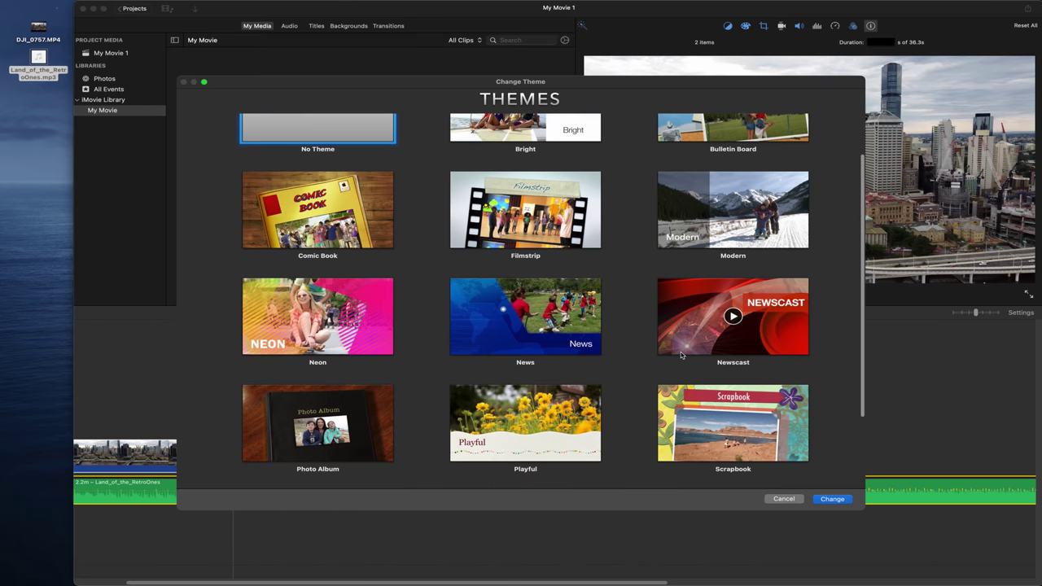
pyautogui.scroll(5, 681, 352)
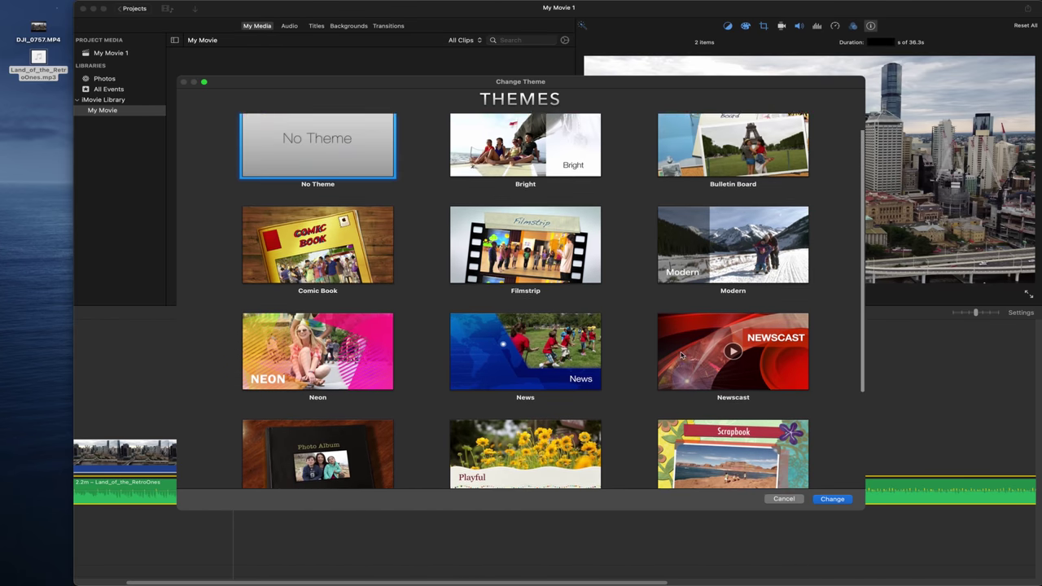
pyautogui.moveTo(521, 389)
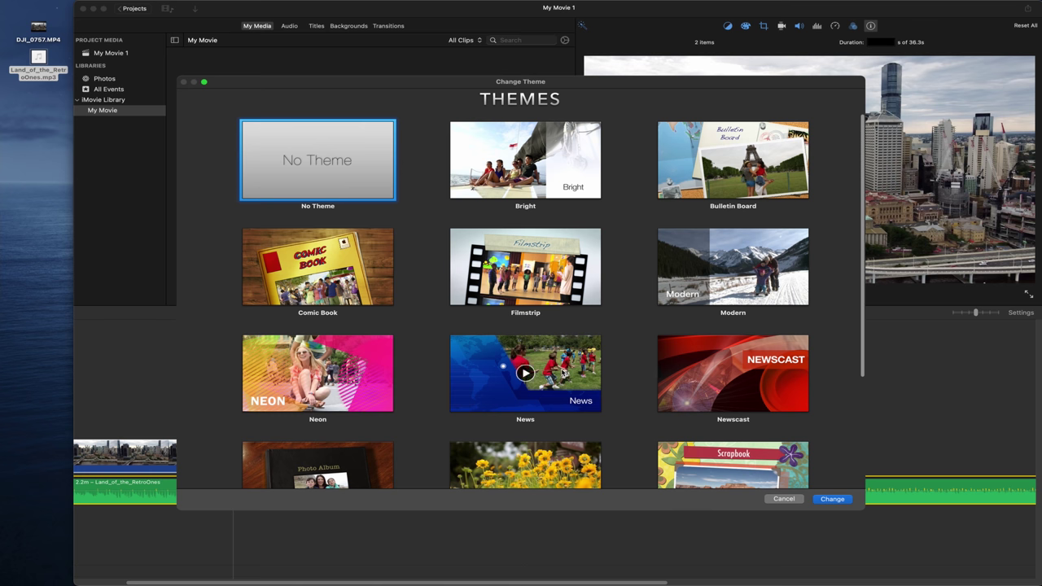
pyautogui.press('Escape')
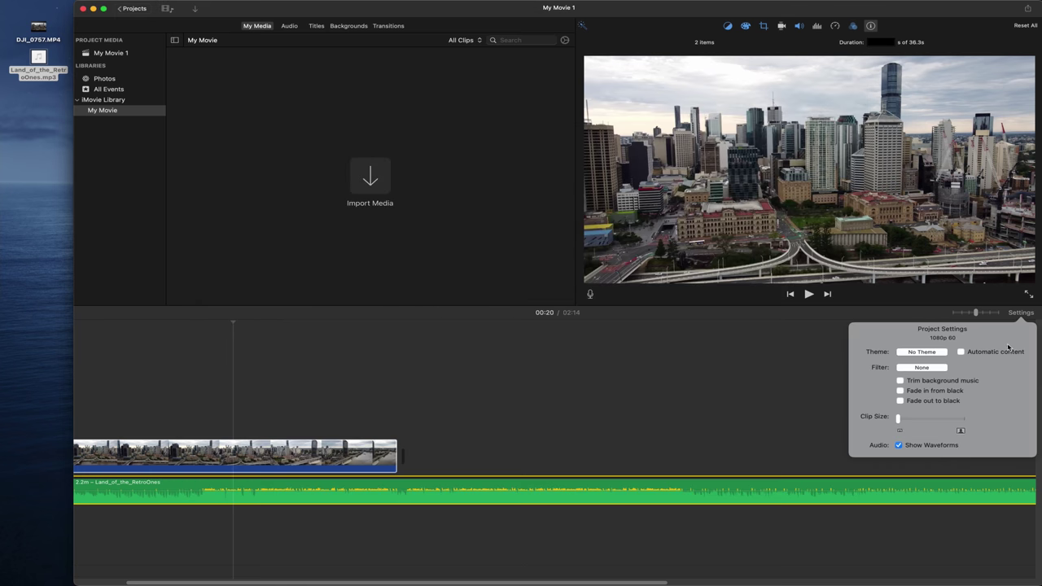
# Step: Turn on Automatic content for the project, and view the project filters without choosing one
pyautogui.click(962, 352)
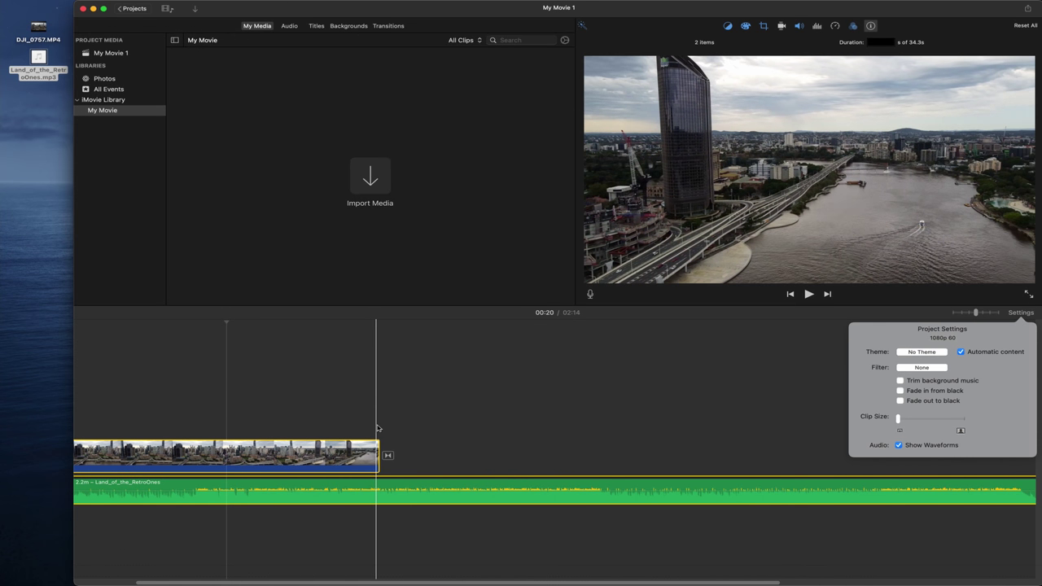
pyautogui.click(938, 367)
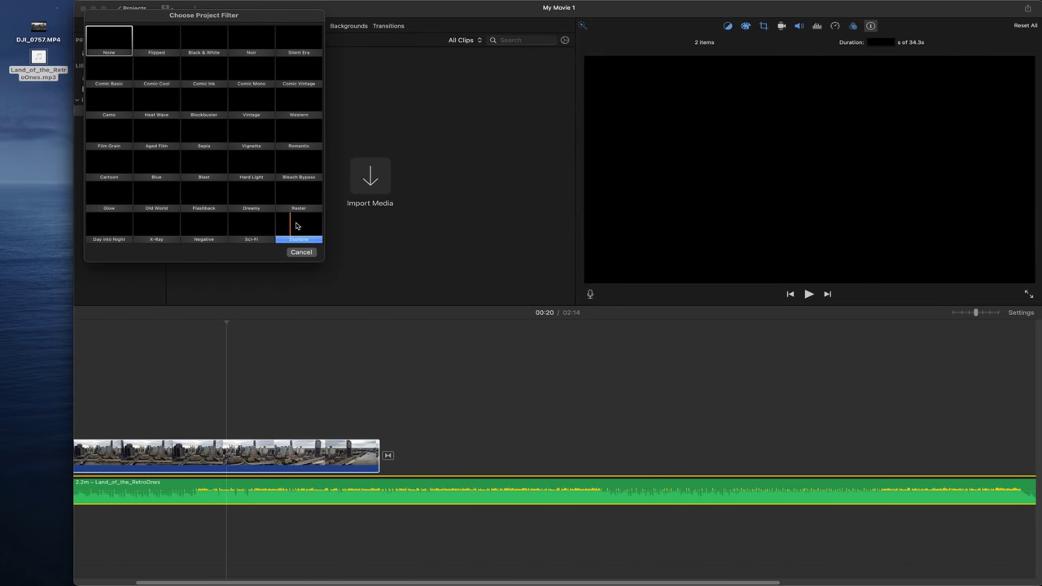
pyautogui.click(301, 251)
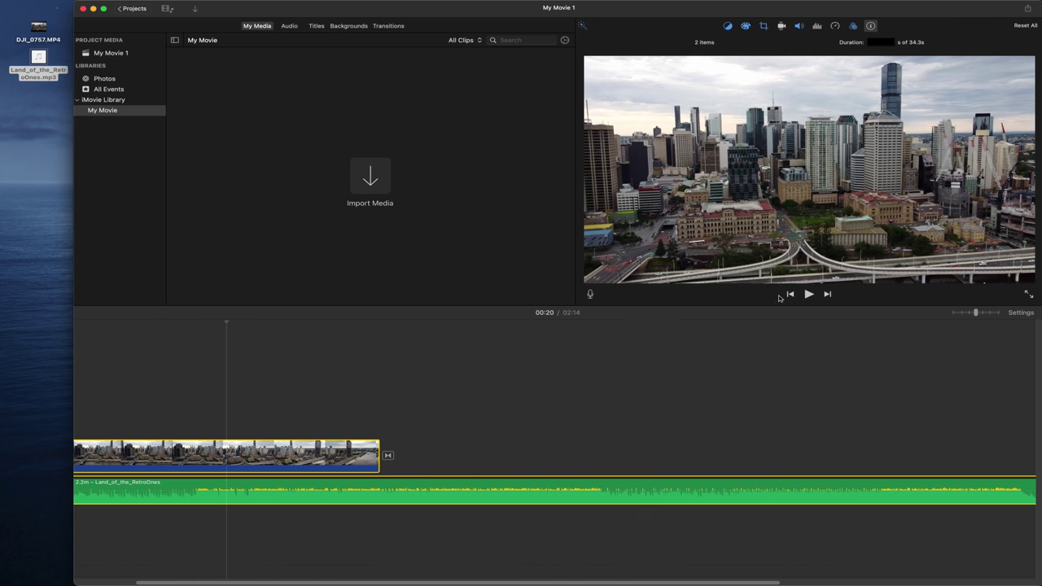